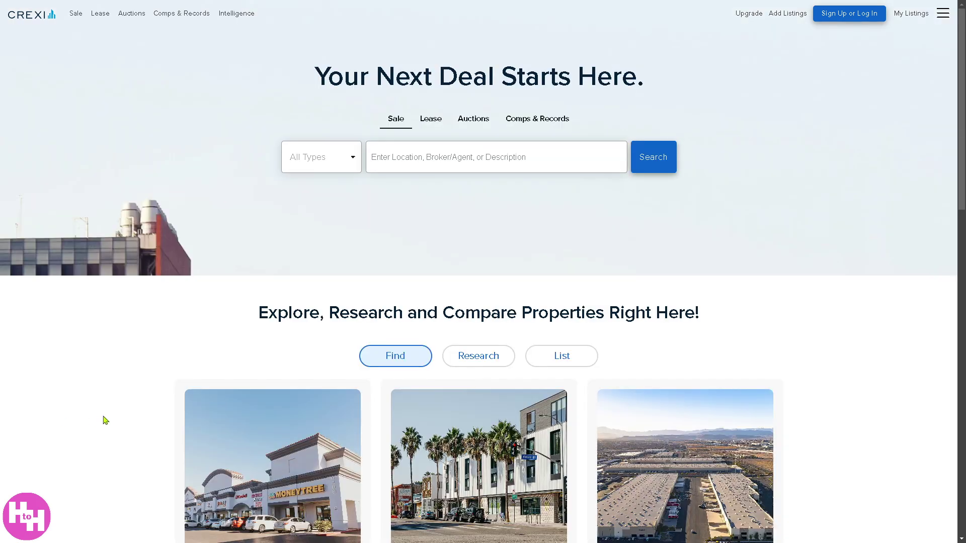
key(F11)
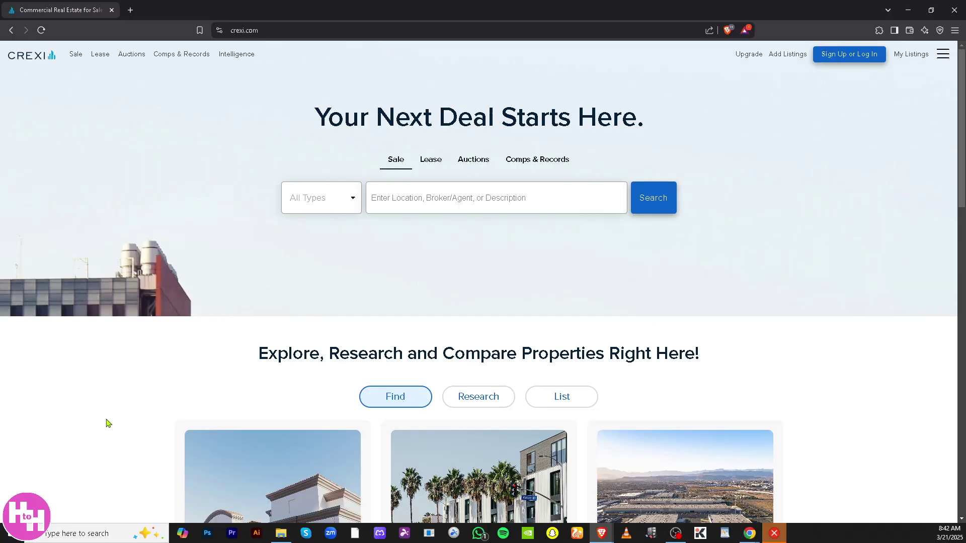
key(F11)
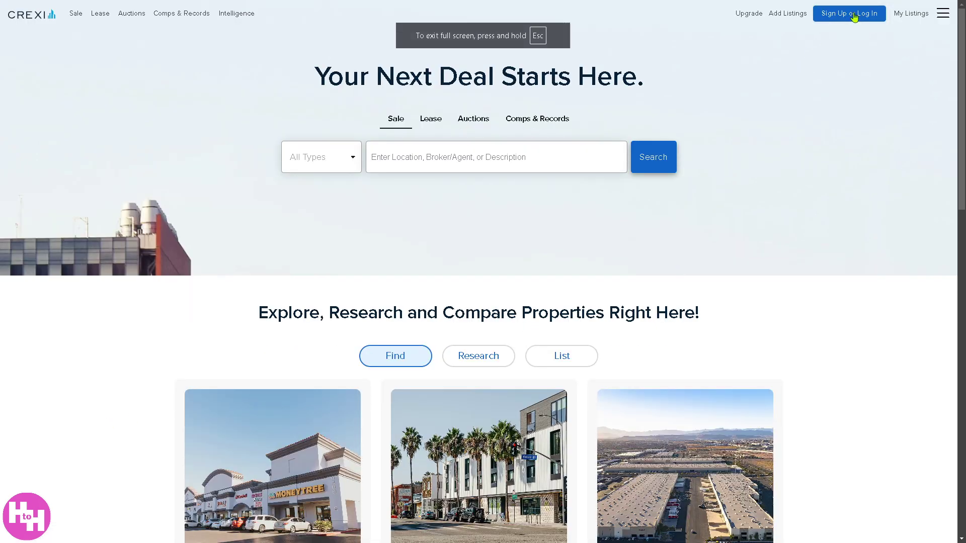
- Look over the account login form and the sign-up form, and dismiss the dialog
click(870, 18)
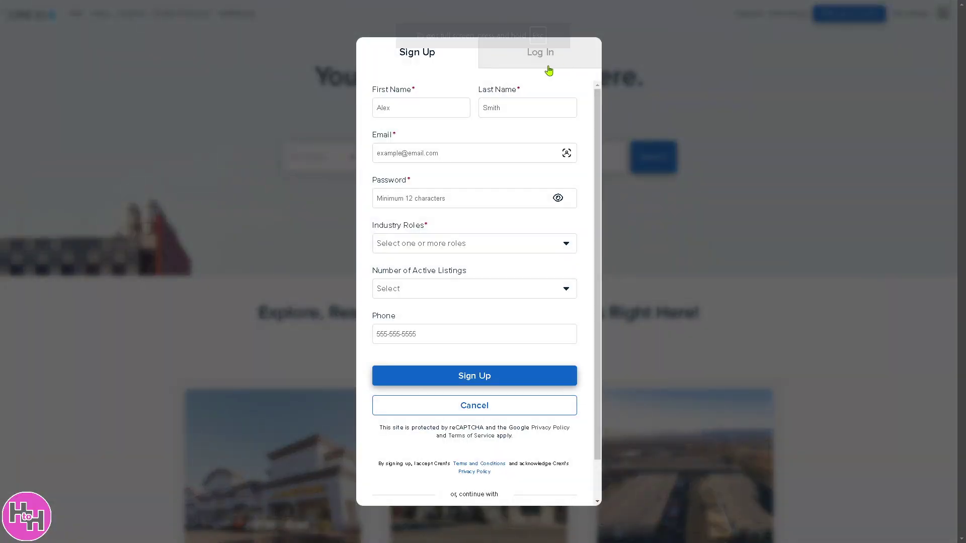
click(551, 68)
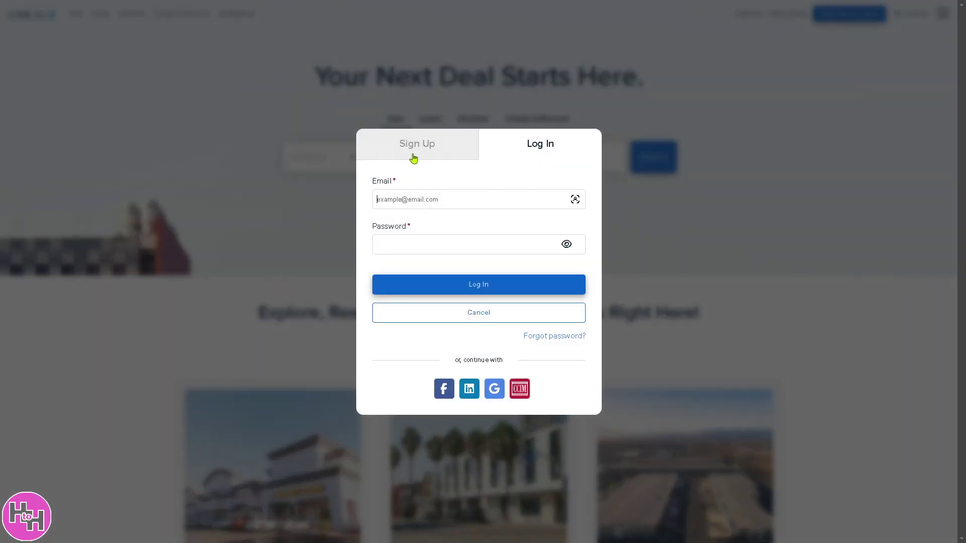
click(424, 146)
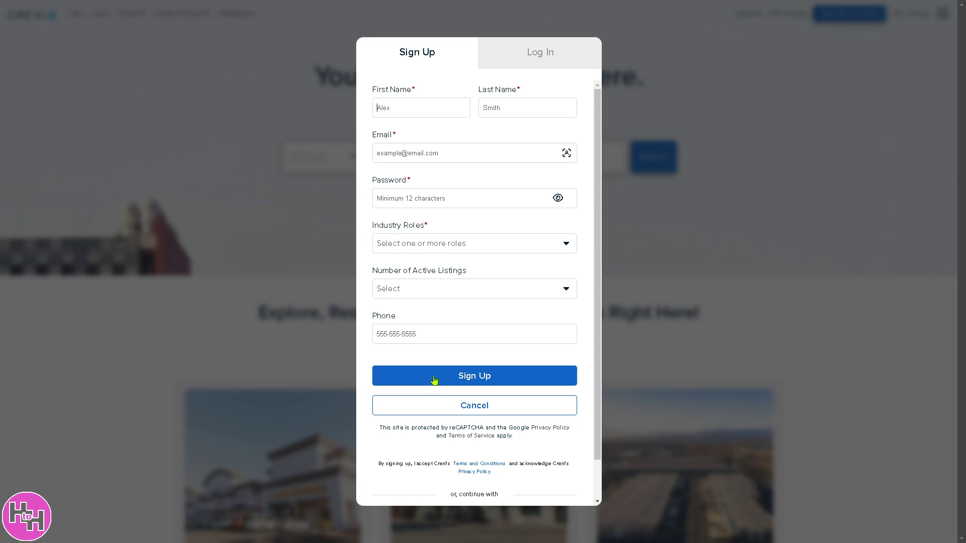
key(Escape)
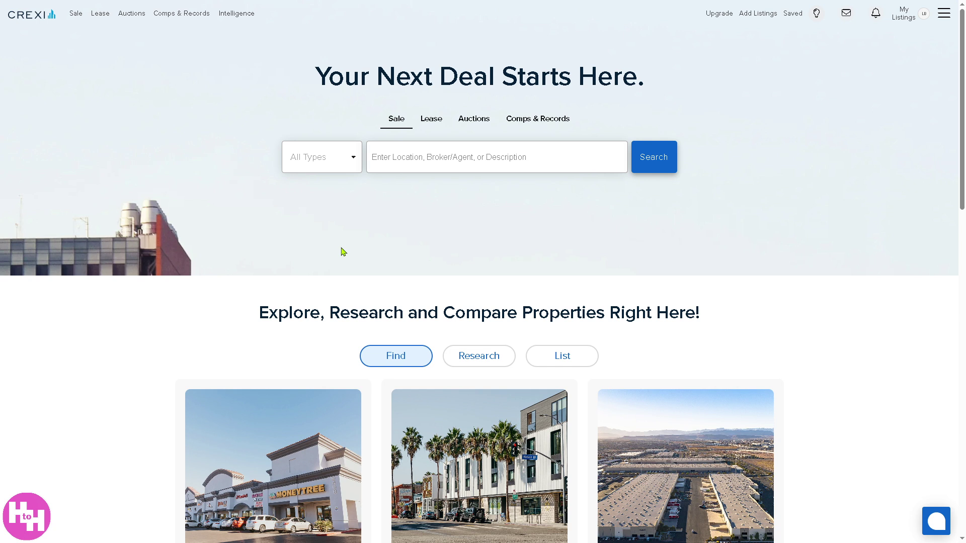
- Search the for-sale listings for the city of California City, CA
click(391, 158)
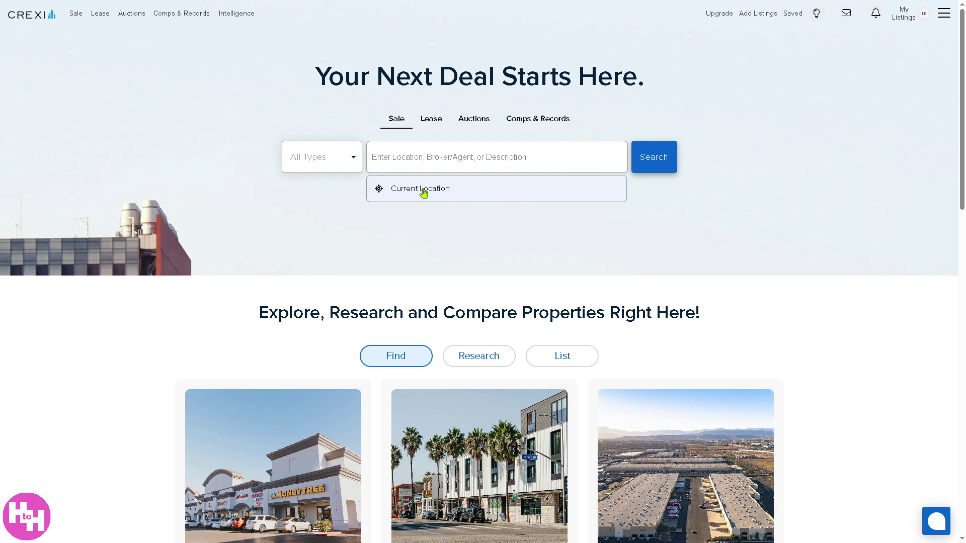
text(Califio)
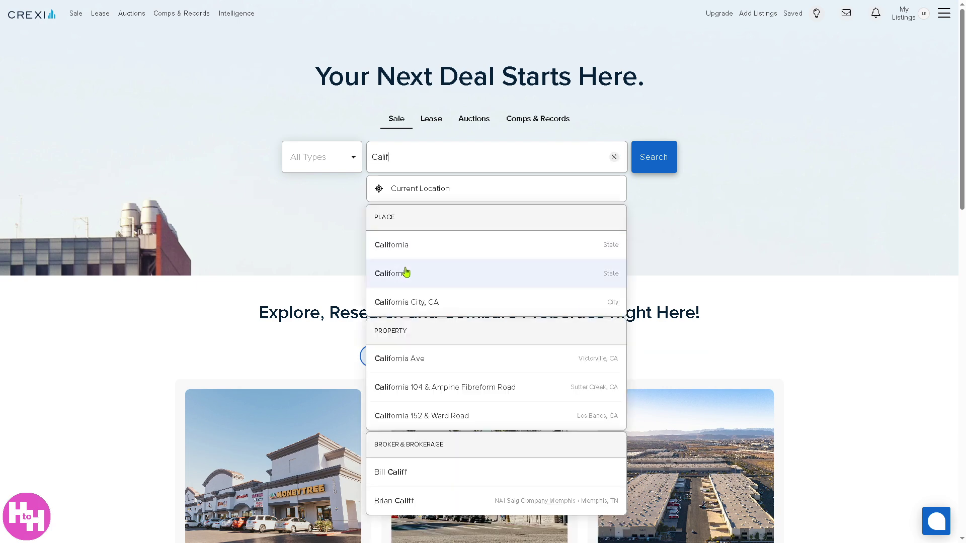
click(411, 303)
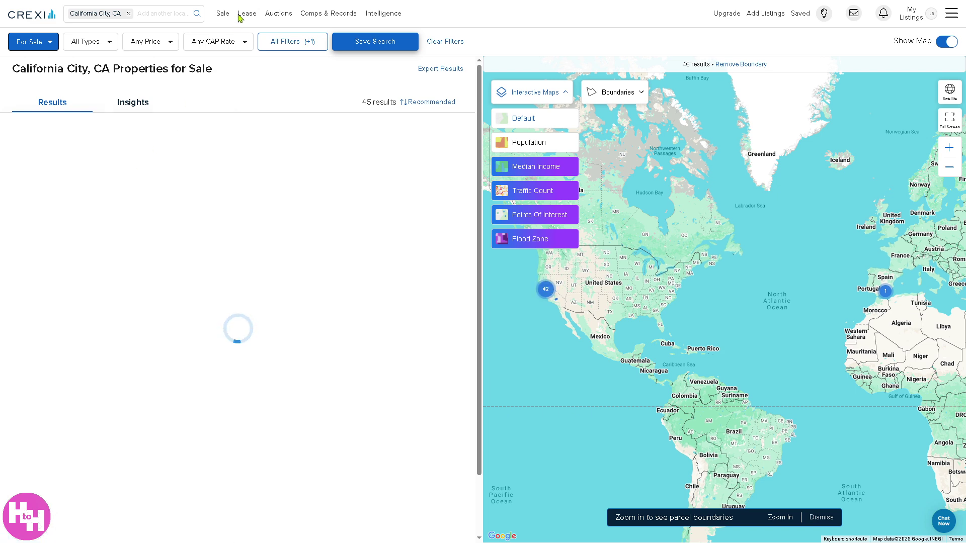
- Try toggling the All option of the property type filter to select and clear every type
click(111, 46)
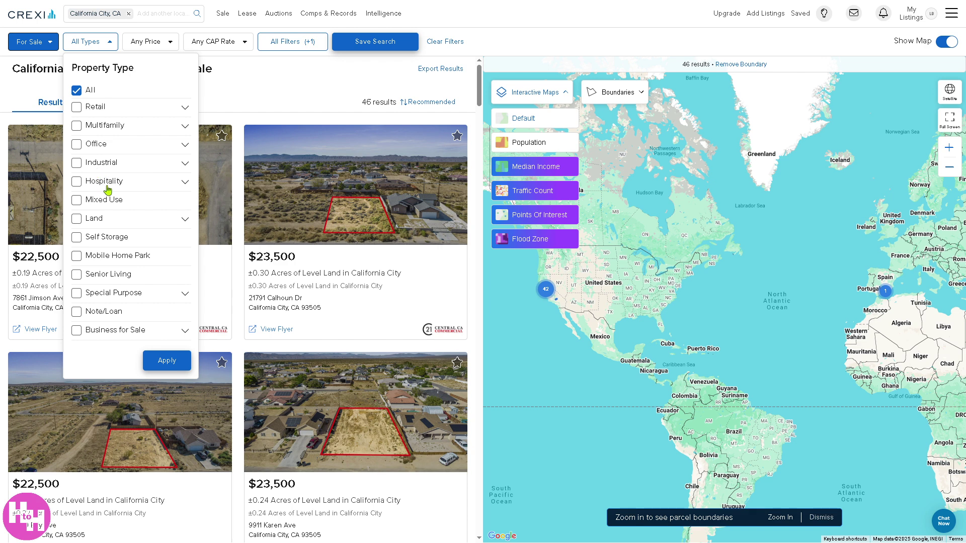
click(90, 94)
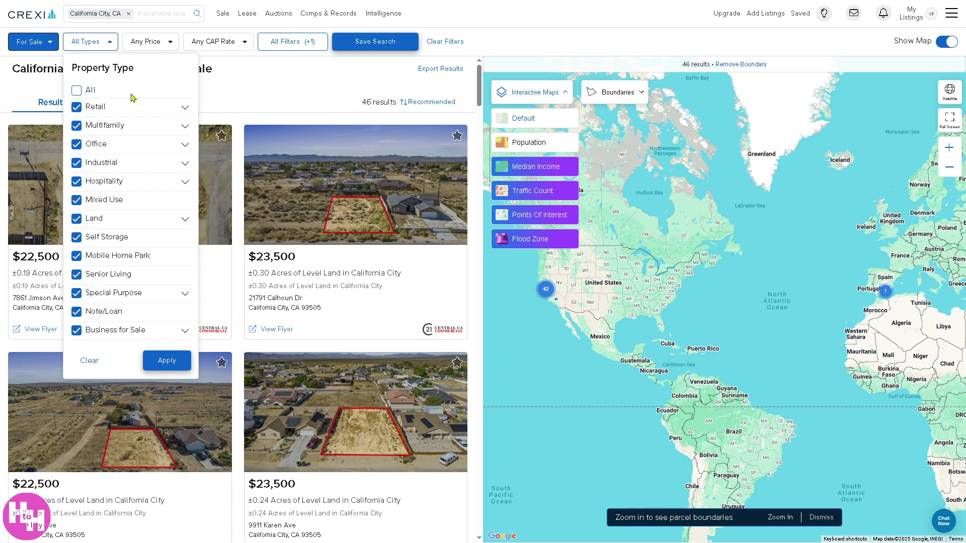
click(77, 91)
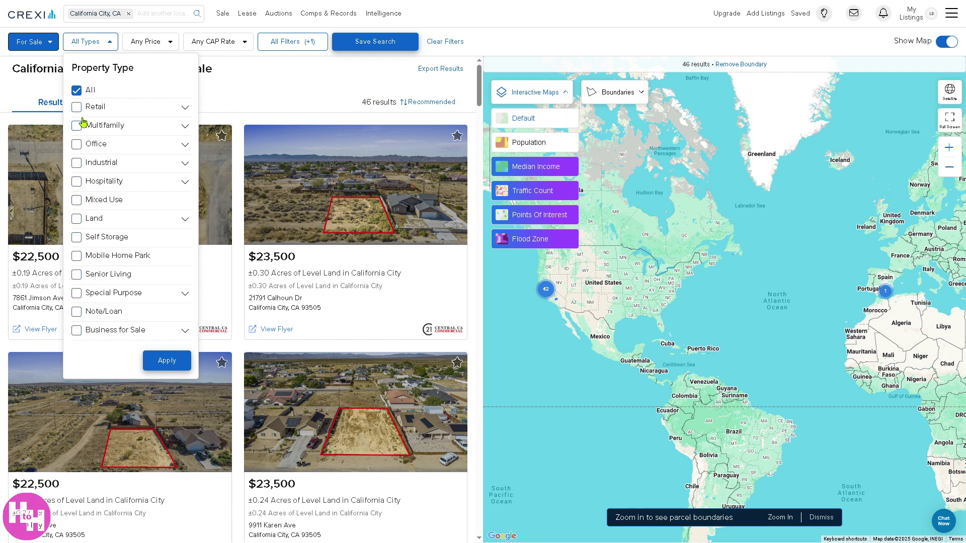
click(77, 92)
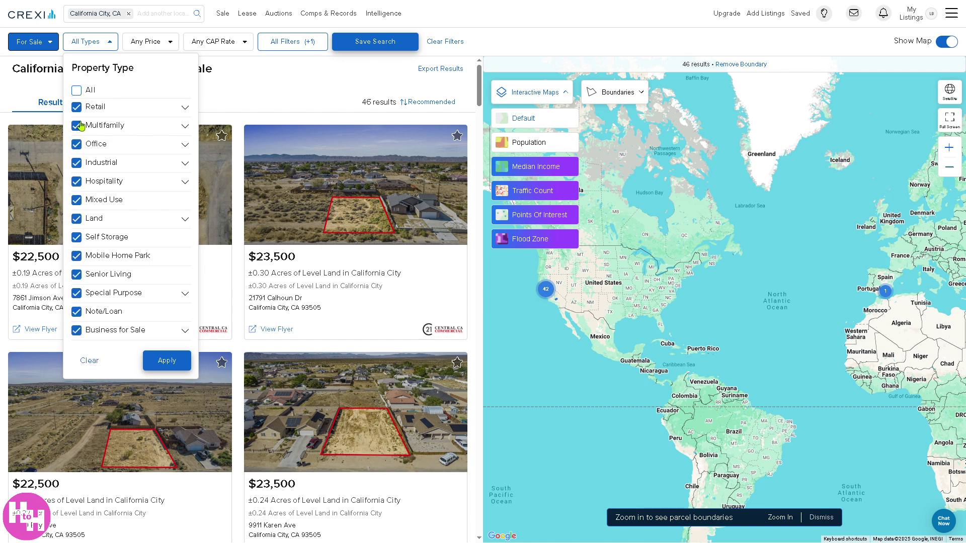
click(78, 108)
click(77, 91)
click(77, 92)
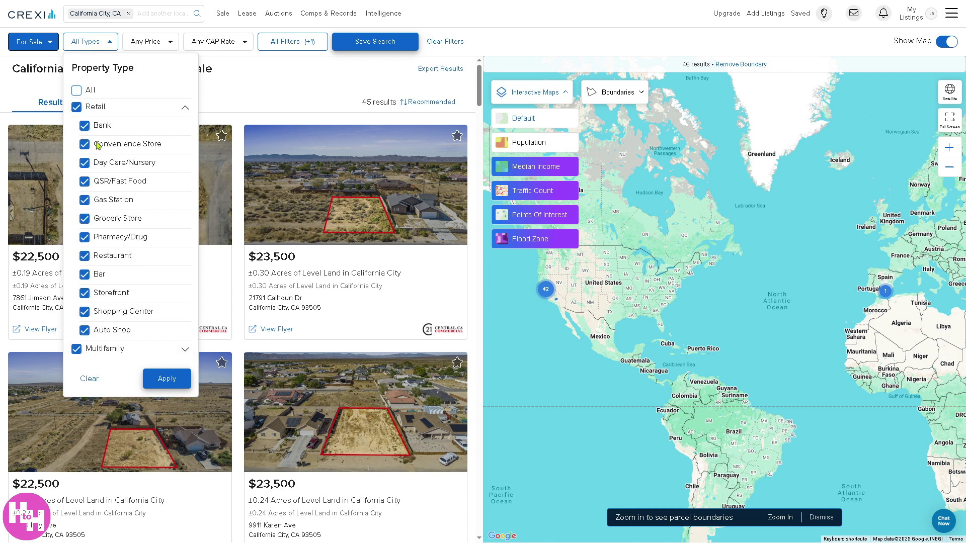
- Filter the California City listings to the Multifamily property type only, including its subtypes
click(94, 106)
scroll(116, 201, down, 4)
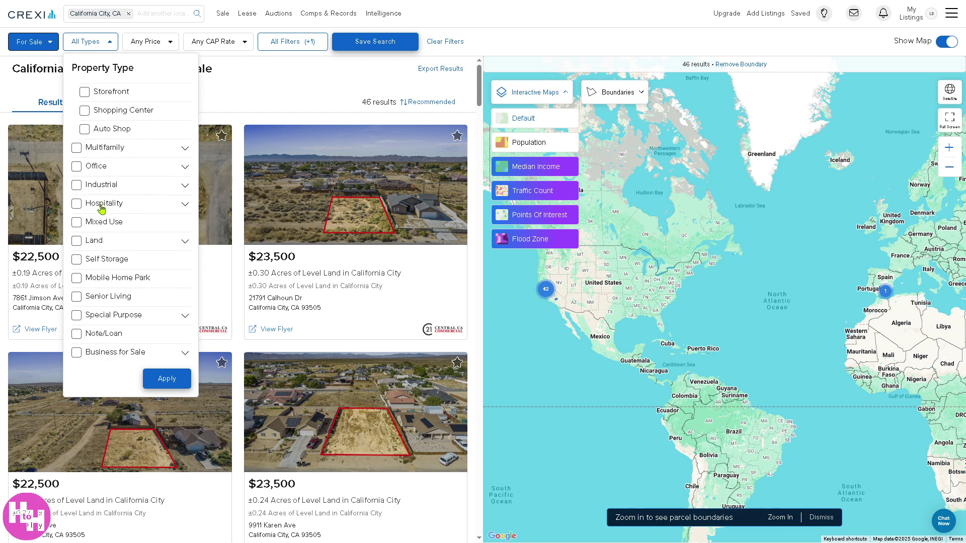
click(82, 149)
scroll(83, 152, up, 4)
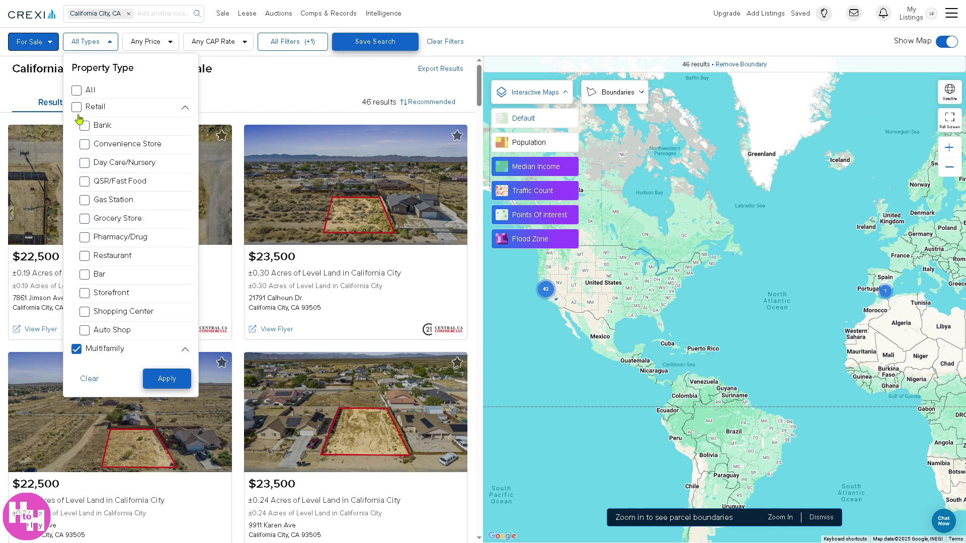
scroll(156, 301, down, 1)
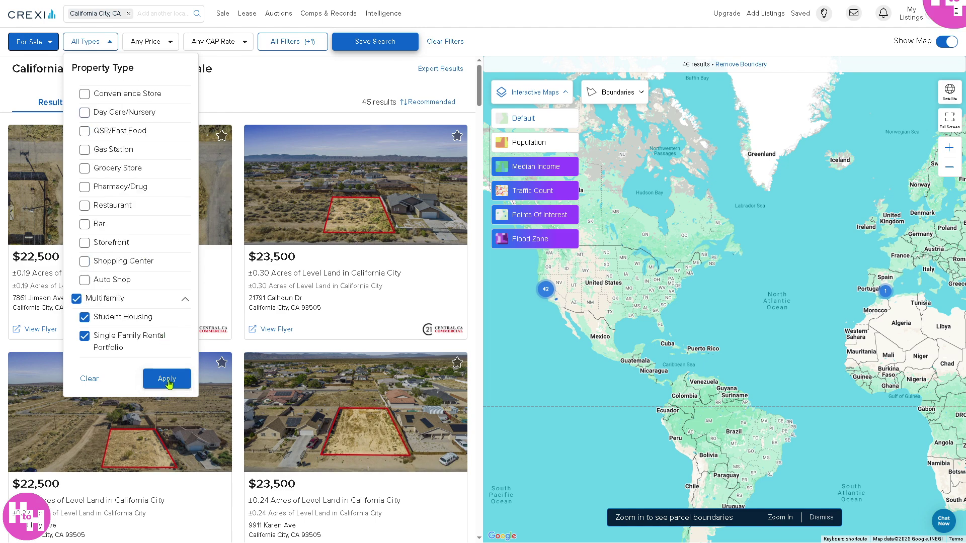
click(167, 379)
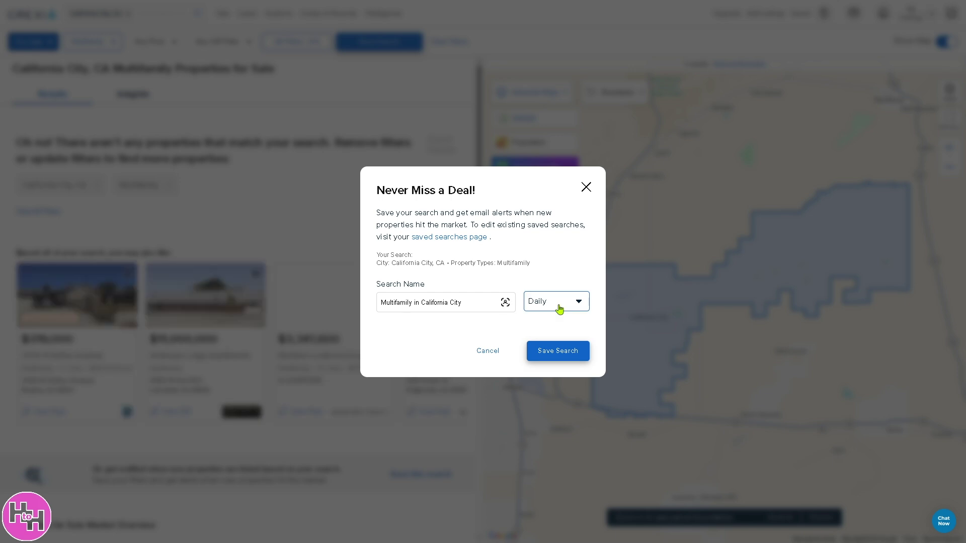
- Check the alert frequency options for the Multifamily in California City search, and cancel saving it
click(570, 306)
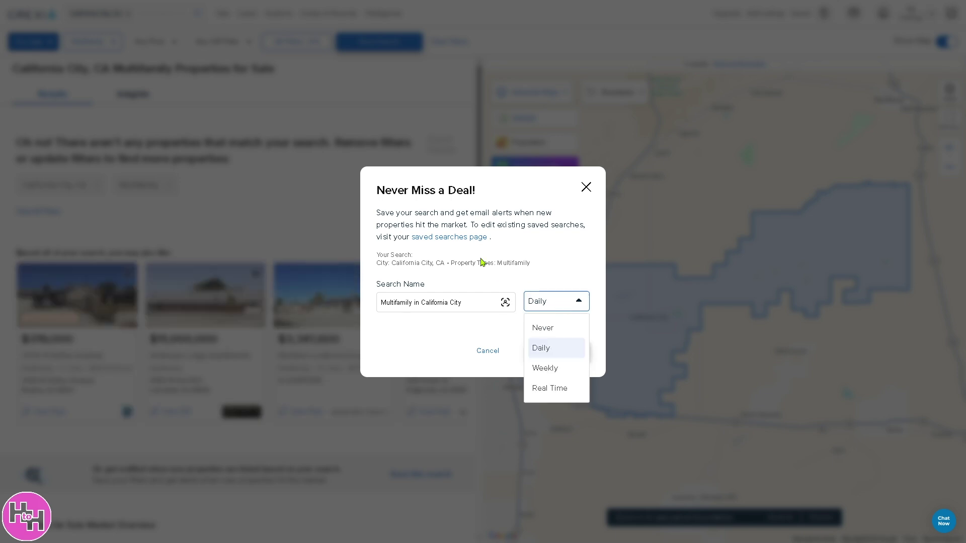
click(556, 259)
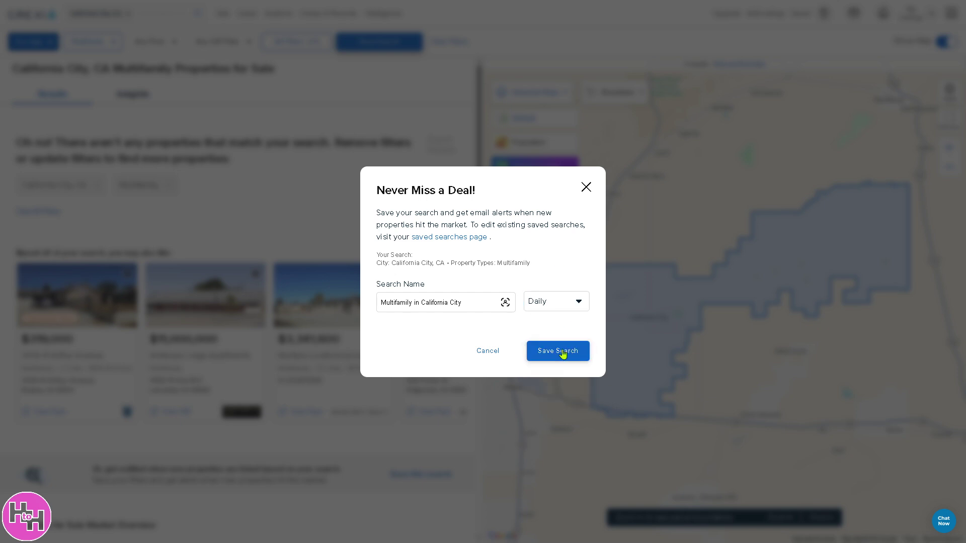
click(488, 352)
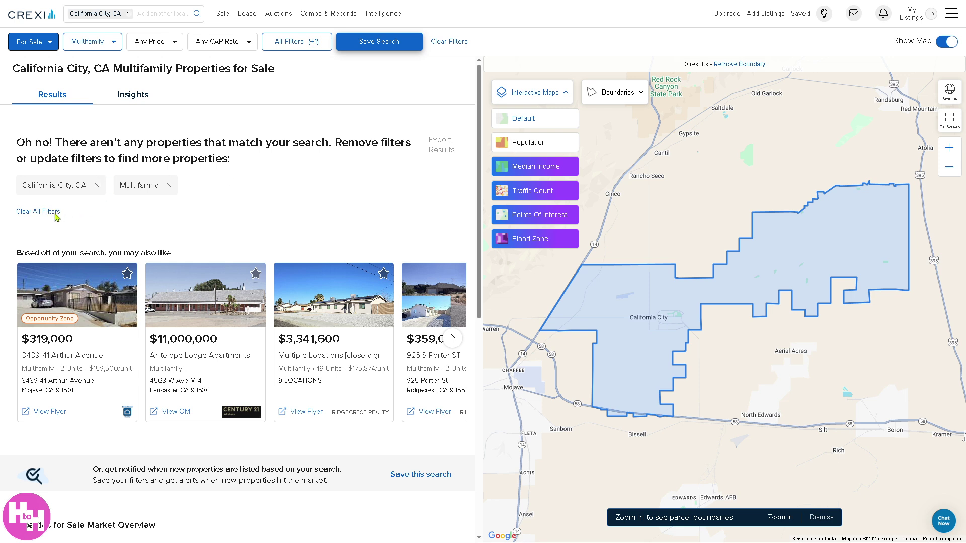
- Replace the Multifamily property type filter with Office, including all its office subtypes
click(115, 44)
click(92, 125)
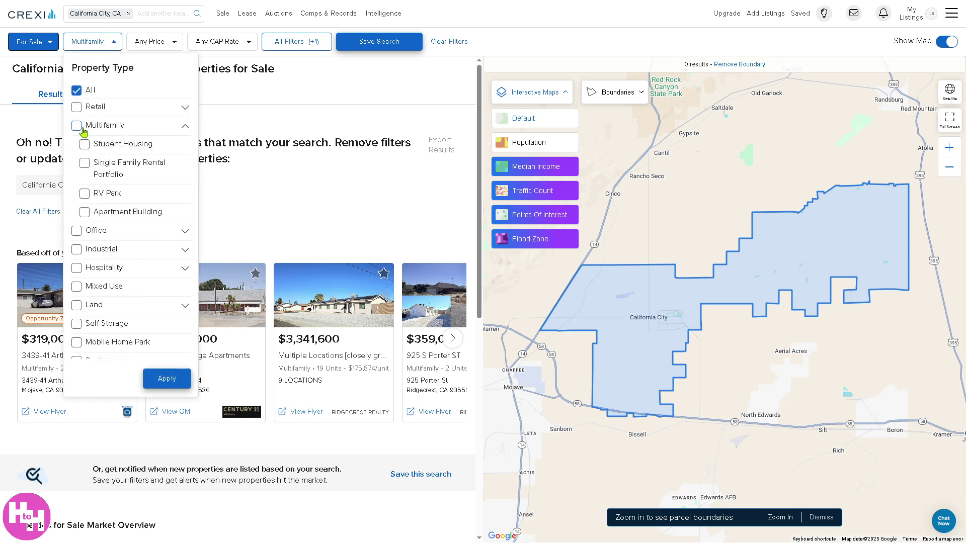
click(80, 231)
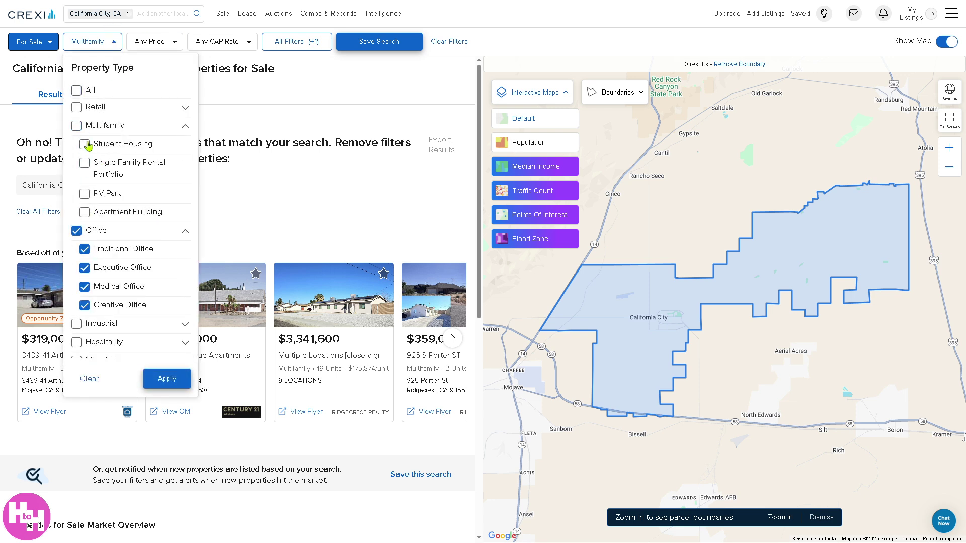
click(162, 377)
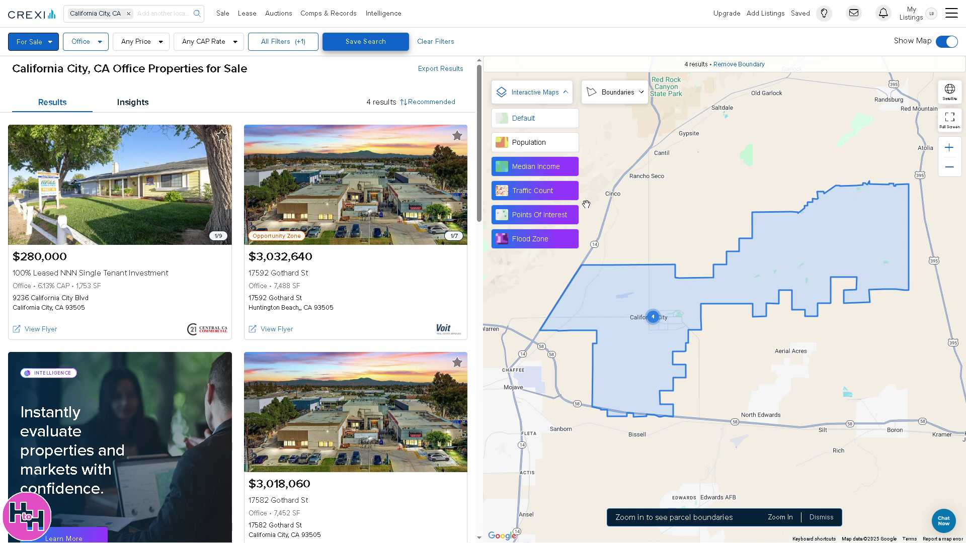
- Overlay the Population layer on the California City map and view the area around the listings
scroll(666, 300, up, 3)
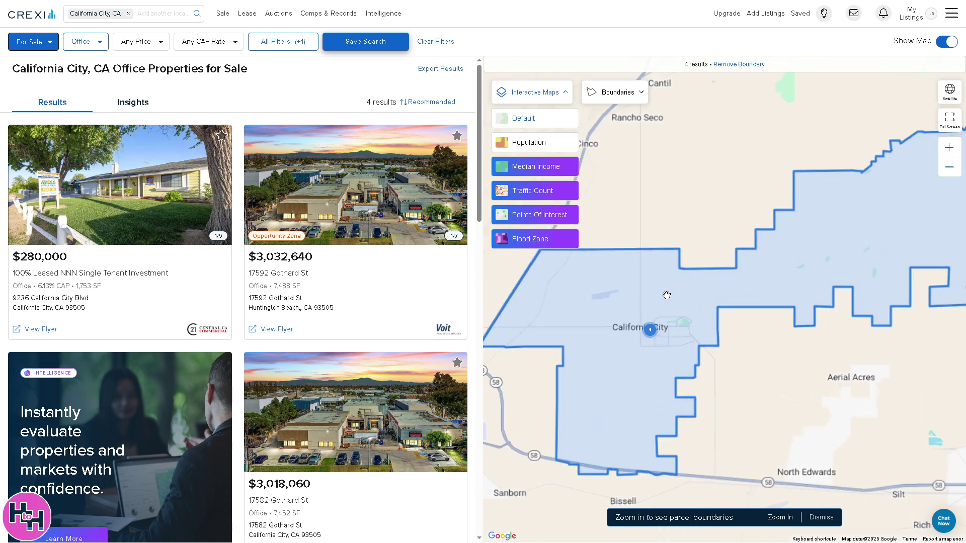
click(566, 98)
click(567, 99)
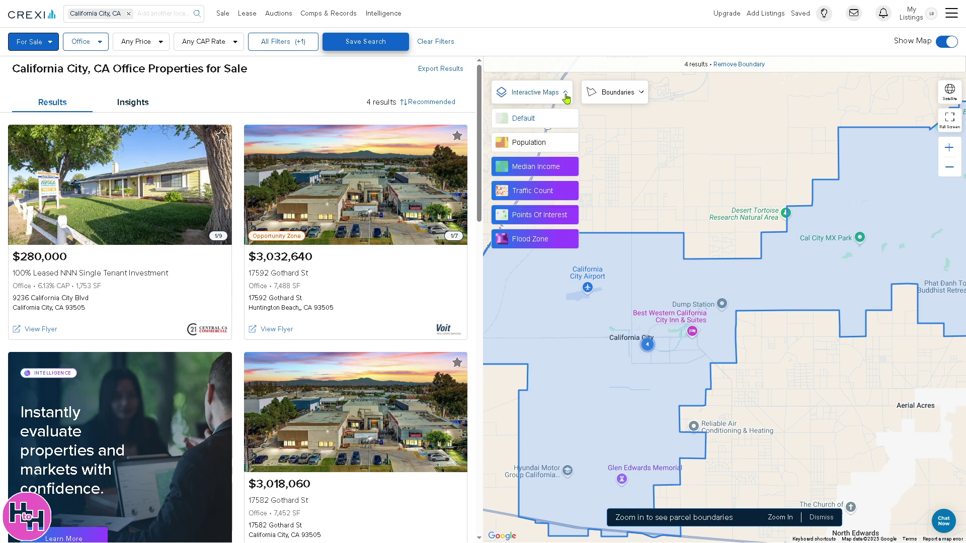
click(529, 143)
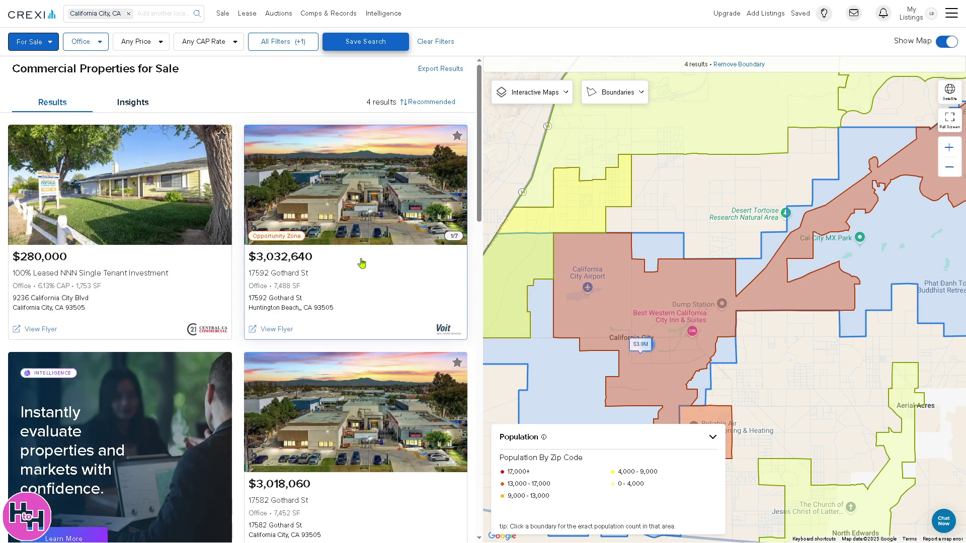
scroll(644, 266, up, 3)
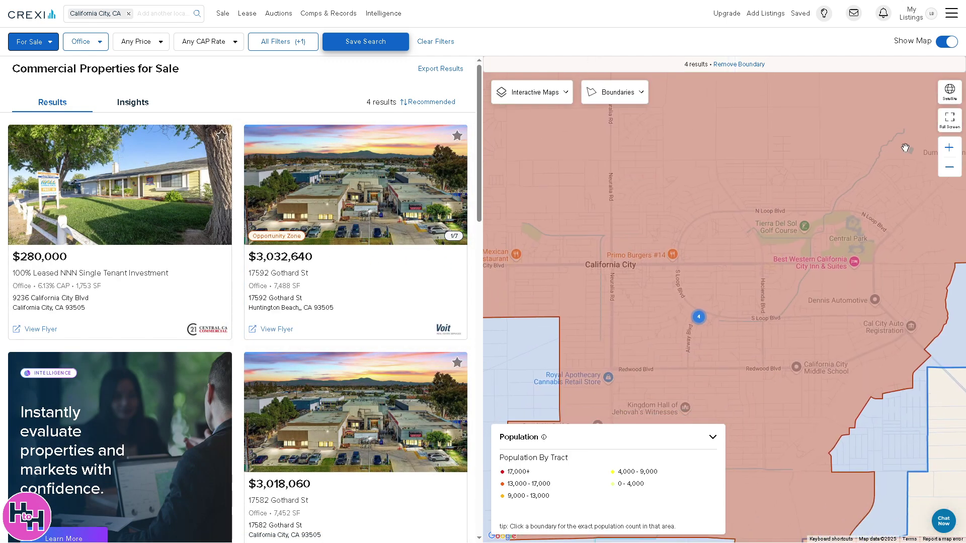
- Try the map in full screen, restore its size, and switch it to satellite imagery near the listings
click(951, 121)
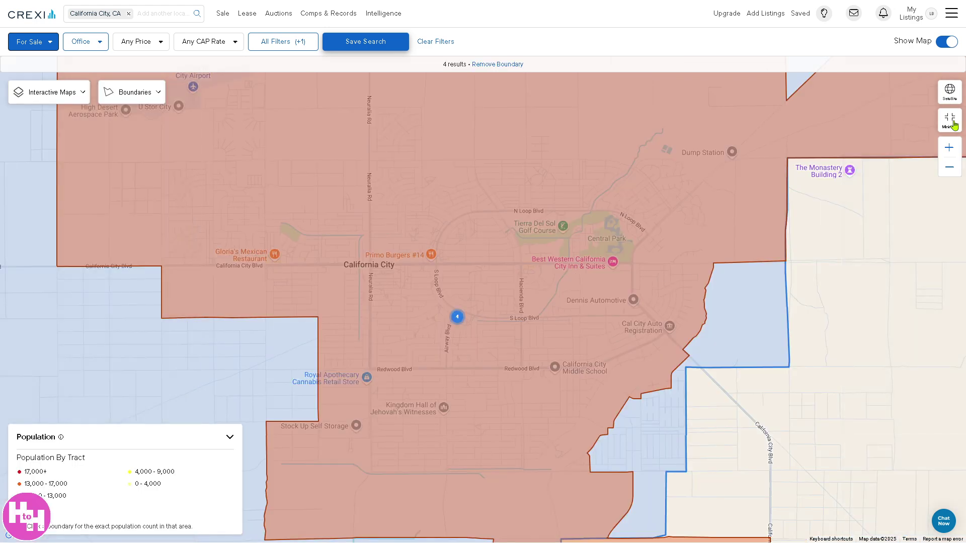
click(951, 122)
click(949, 97)
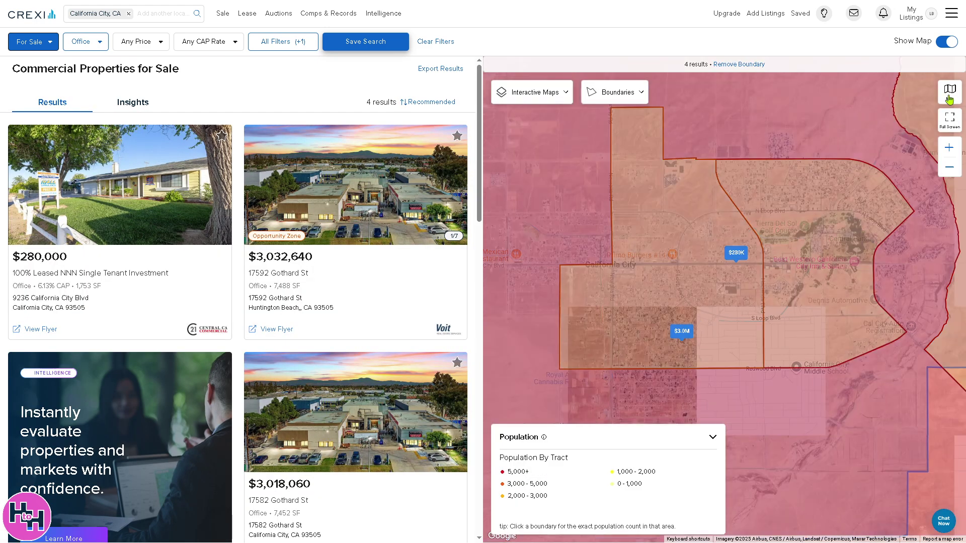
scroll(826, 213, up, 2)
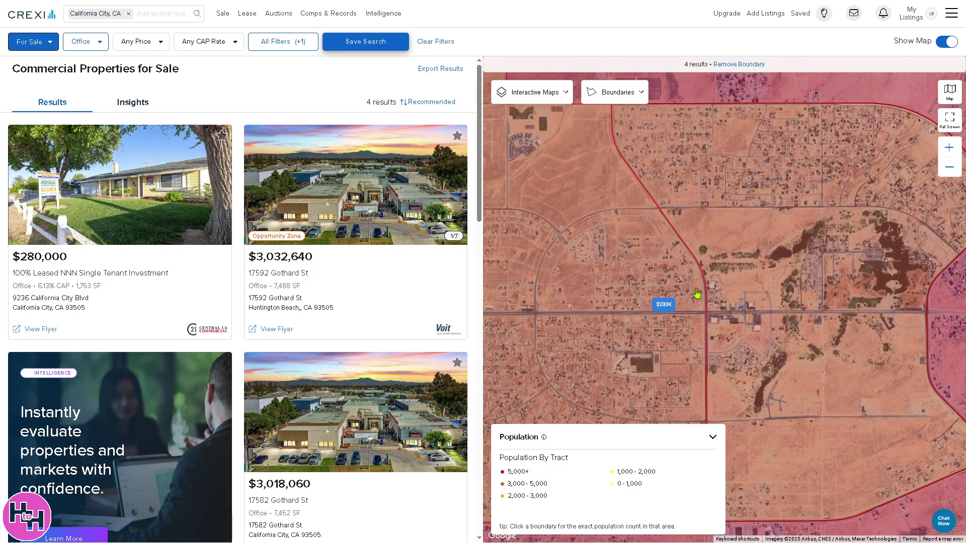
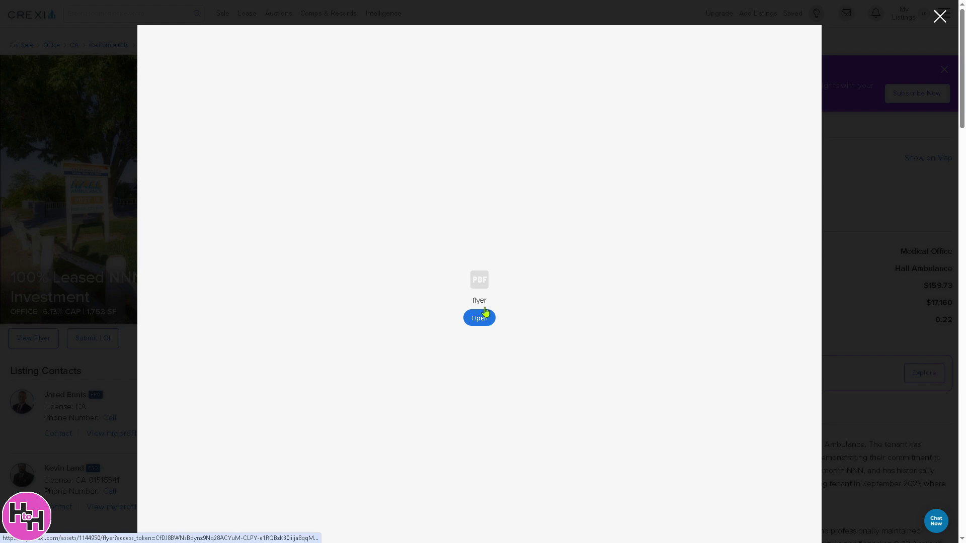
- Close the property flyer and open the first listing contact's broker profile to examine the background and active listings
click(938, 17)
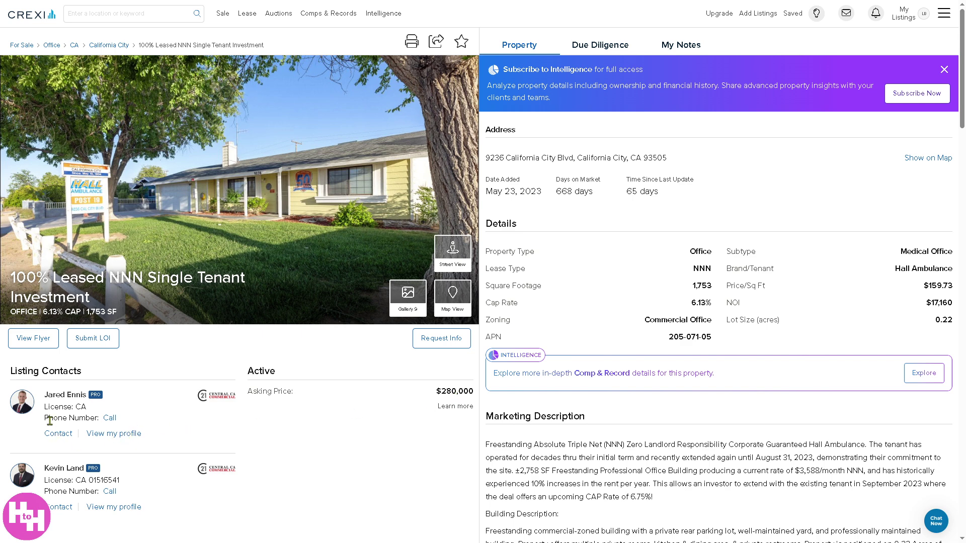
click(109, 437)
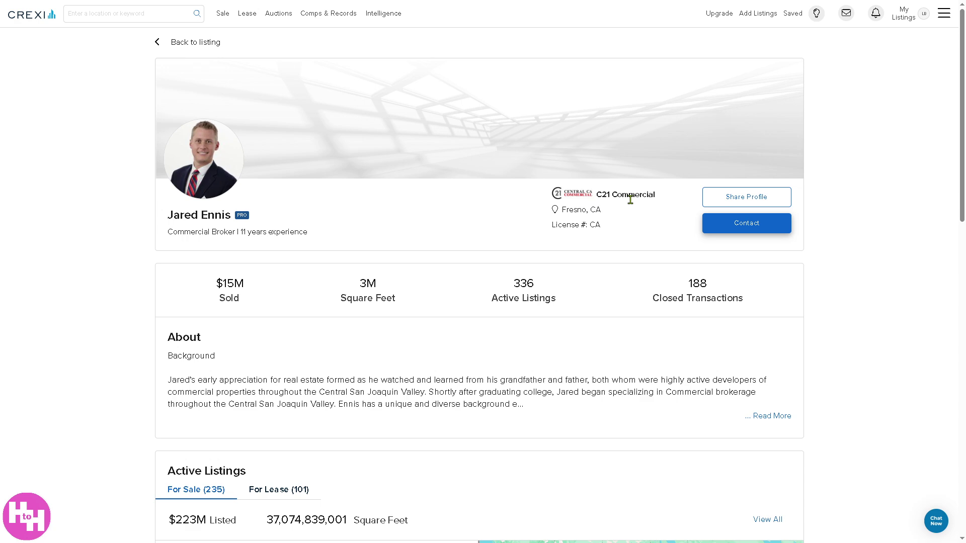
scroll(221, 336, down, 2)
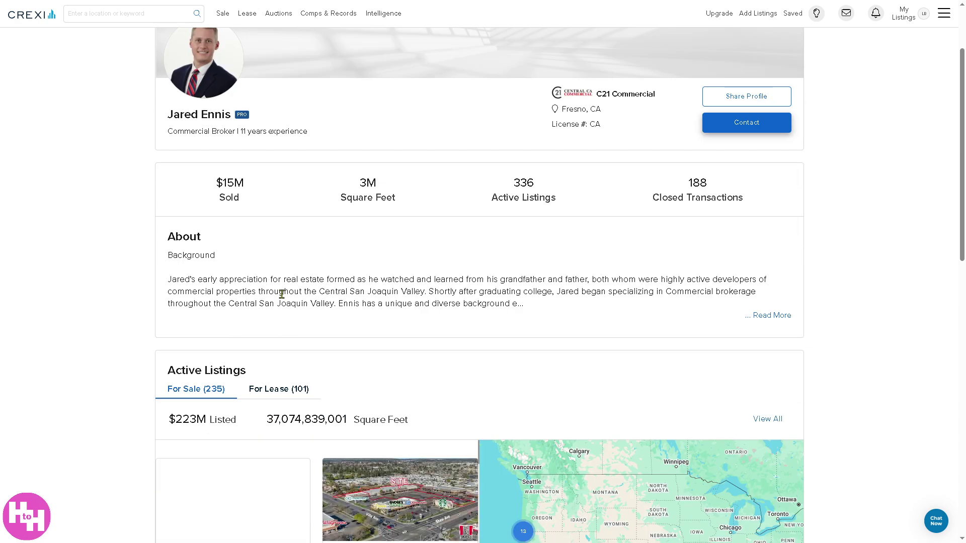
- Expand the broker's full background and examine it along with the active listings and closed transactions
drag(164, 279, 762, 296)
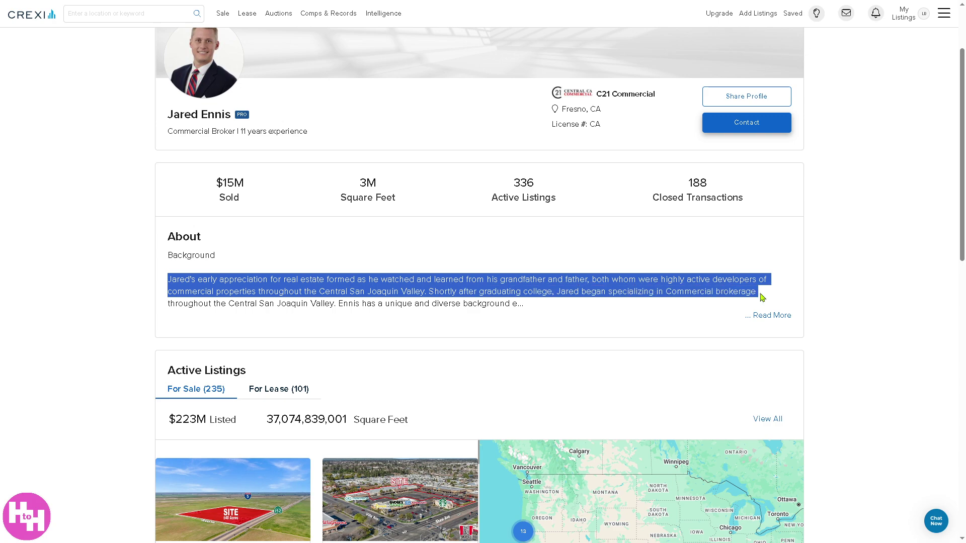
click(759, 315)
scroll(419, 327, down, 2)
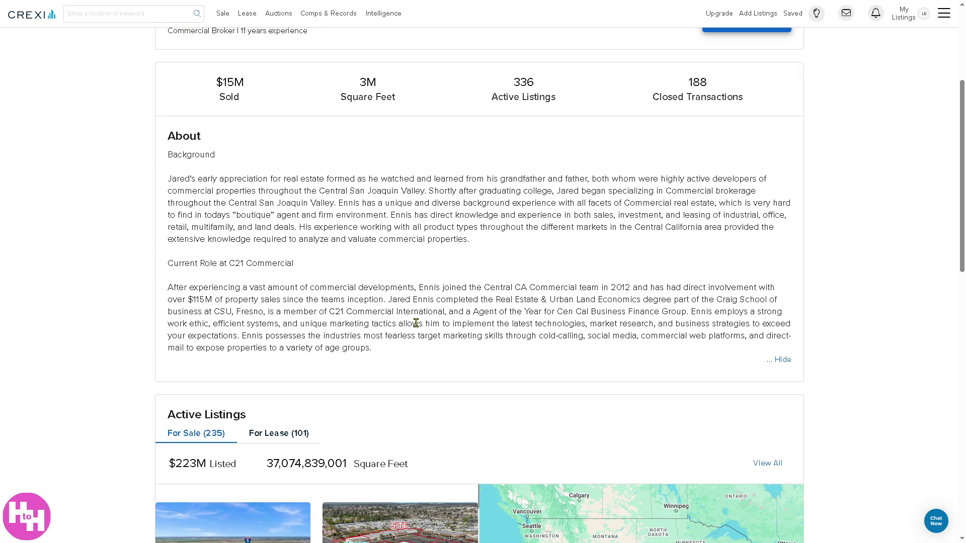
scroll(518, 337, down, 2)
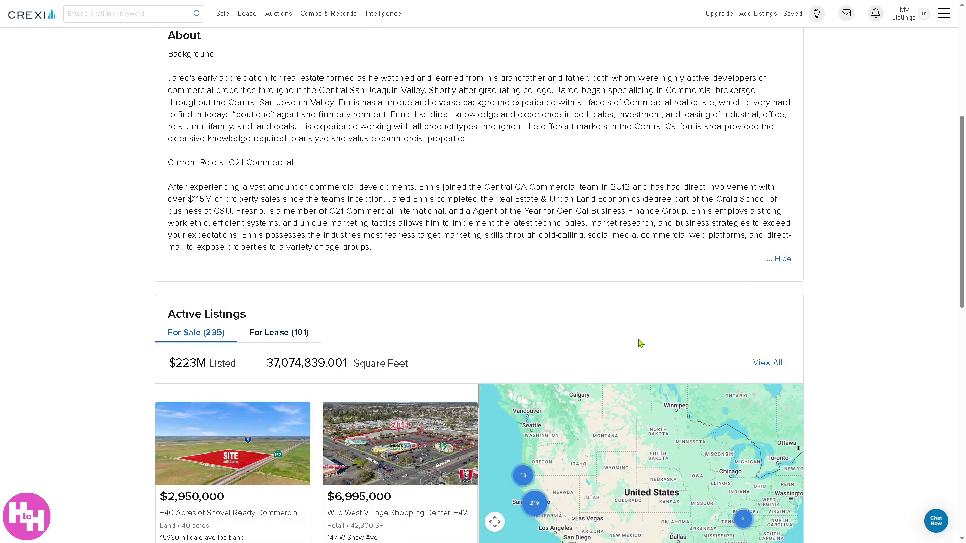
drag(962, 291, 961, 418)
scroll(558, 285, down, 1)
scroll(559, 285, down, 1)
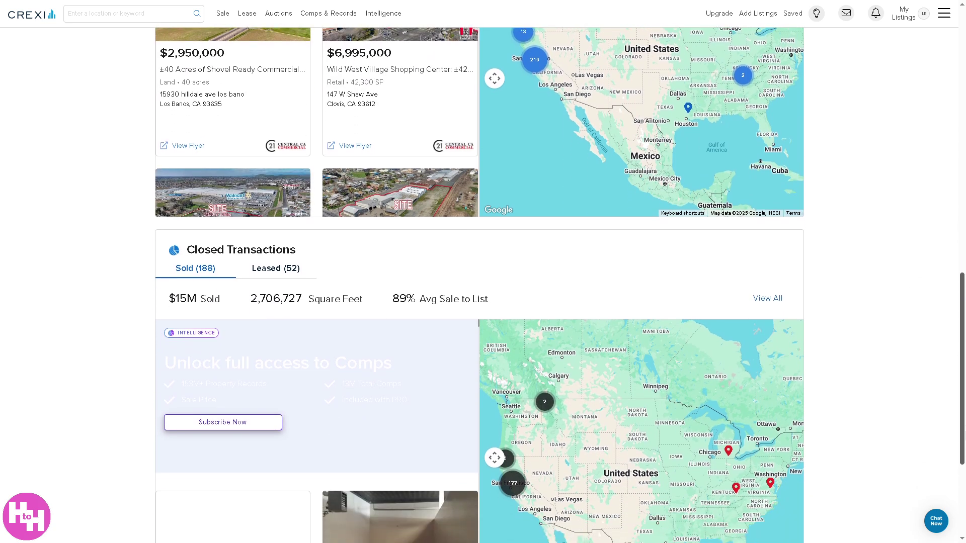
scroll(949, 473, down, 3)
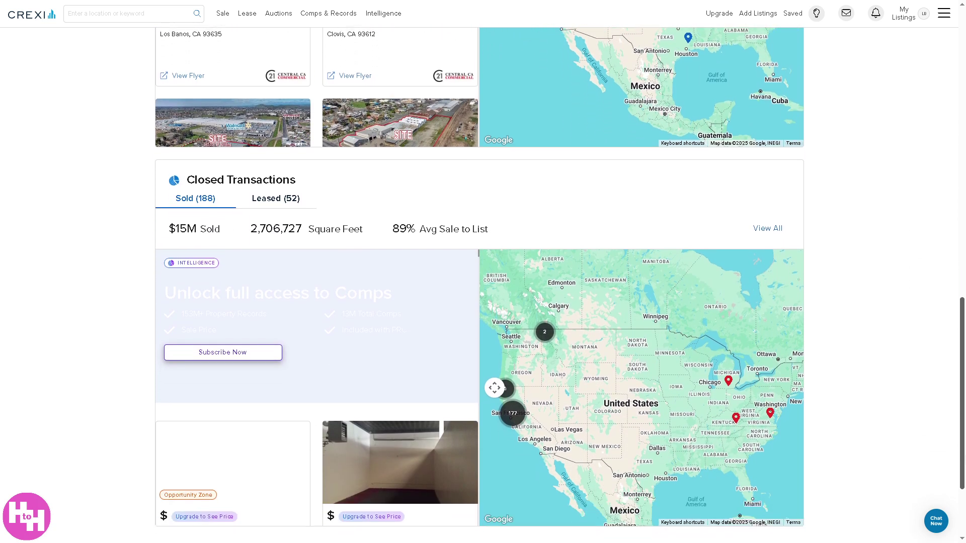
- Show the sharing options for the broker's profile, draft the contact message "How to use CREXI", and close the message form unsent
scroll(949, 493, up, 20)
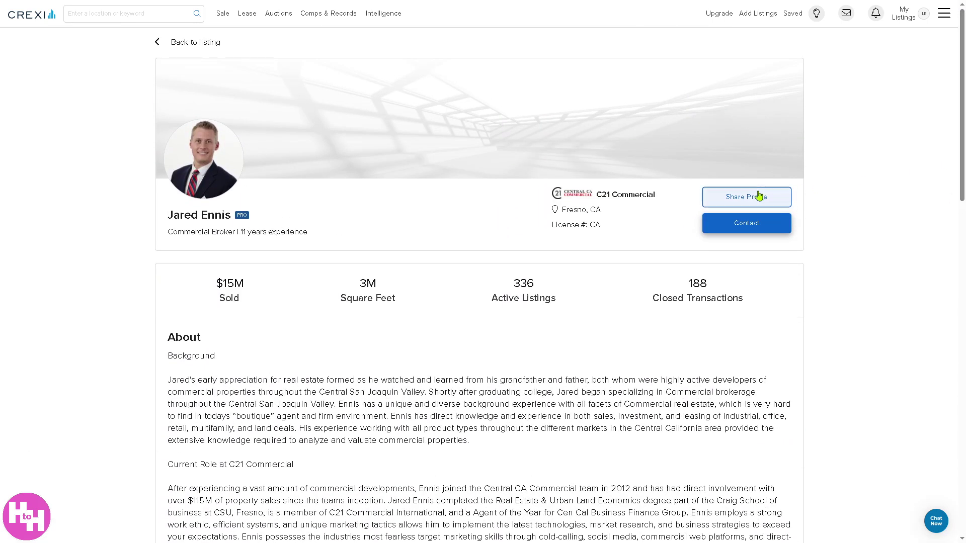
click(757, 196)
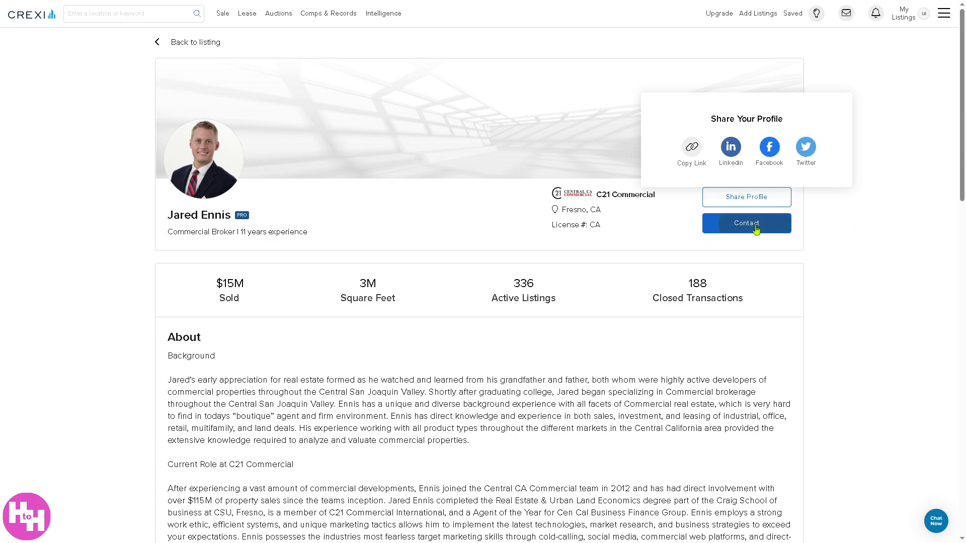
click(706, 225)
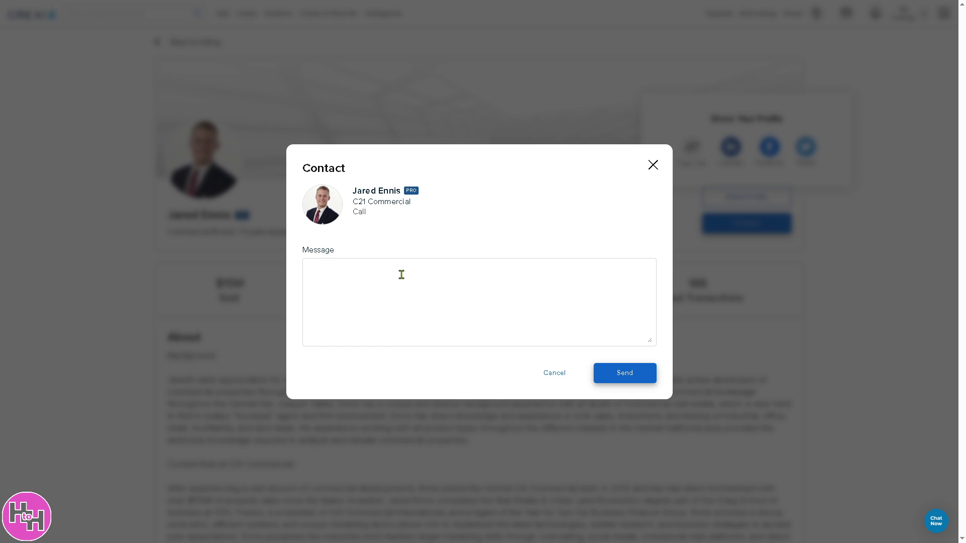
text(How )
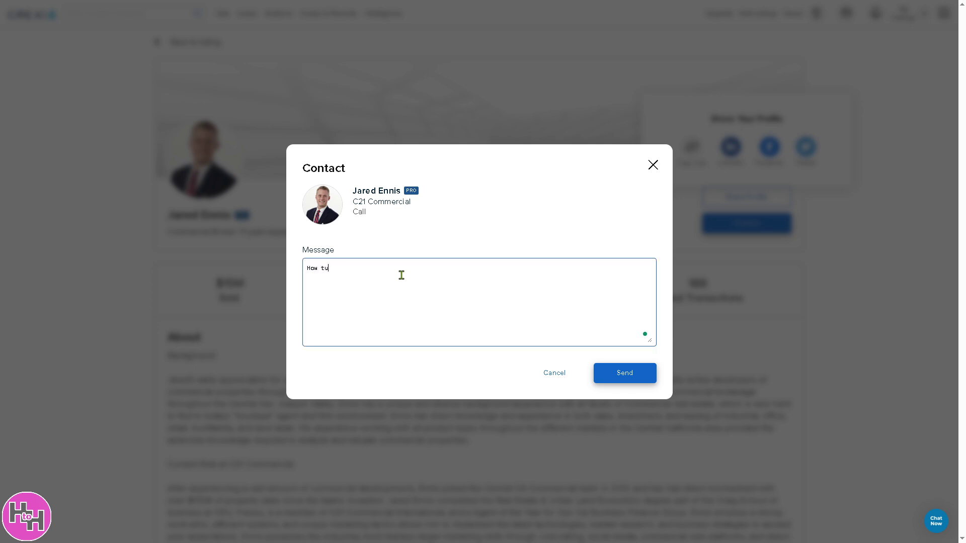
text(tu)
key(BackSpace)
key(BackSpace)
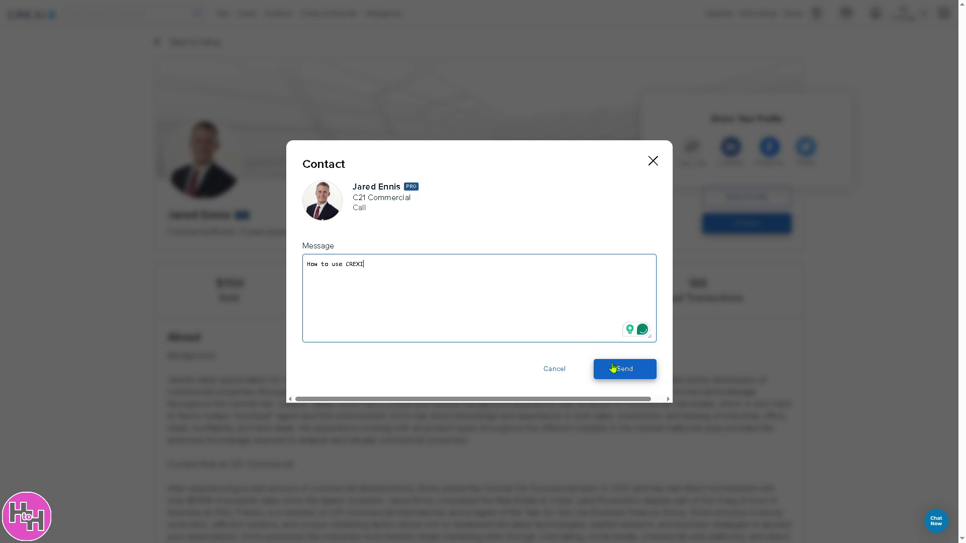
click(653, 161)
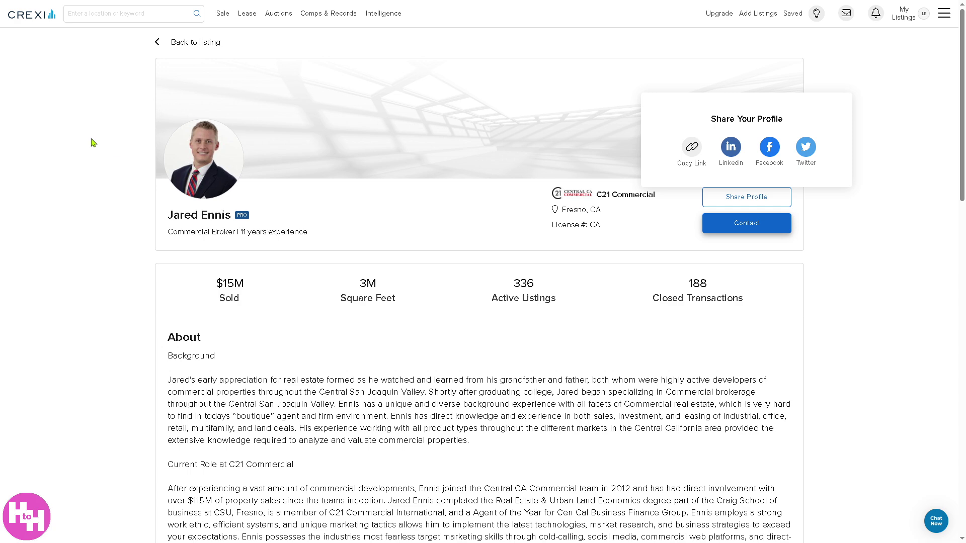
- Return from the broker profile to the property listing and start adding a new For Sale listing
click(156, 43)
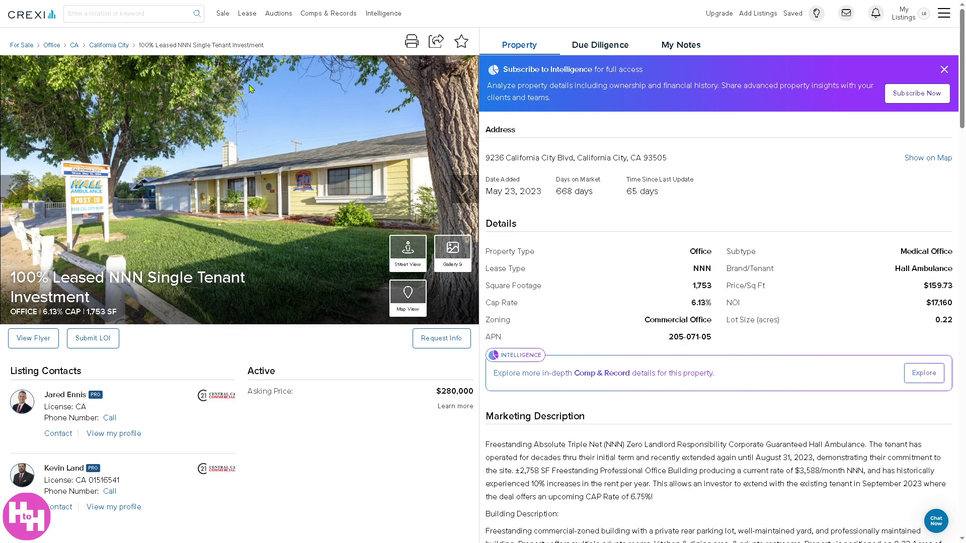
mouse_move(253, 24)
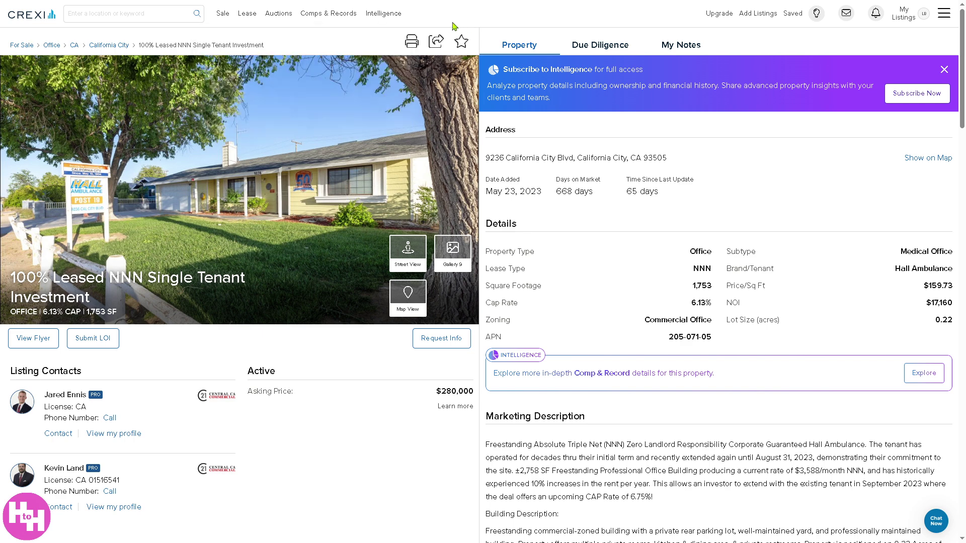
click(762, 16)
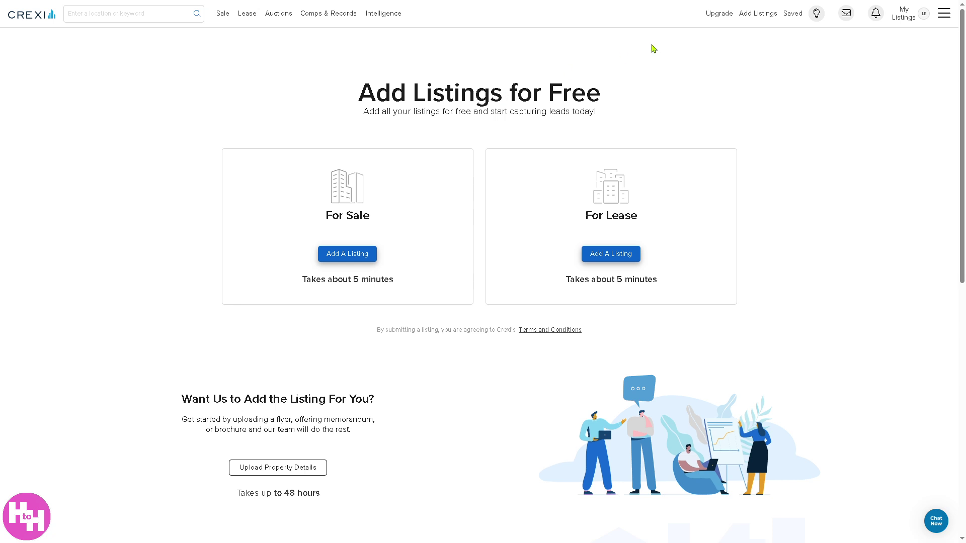
click(356, 259)
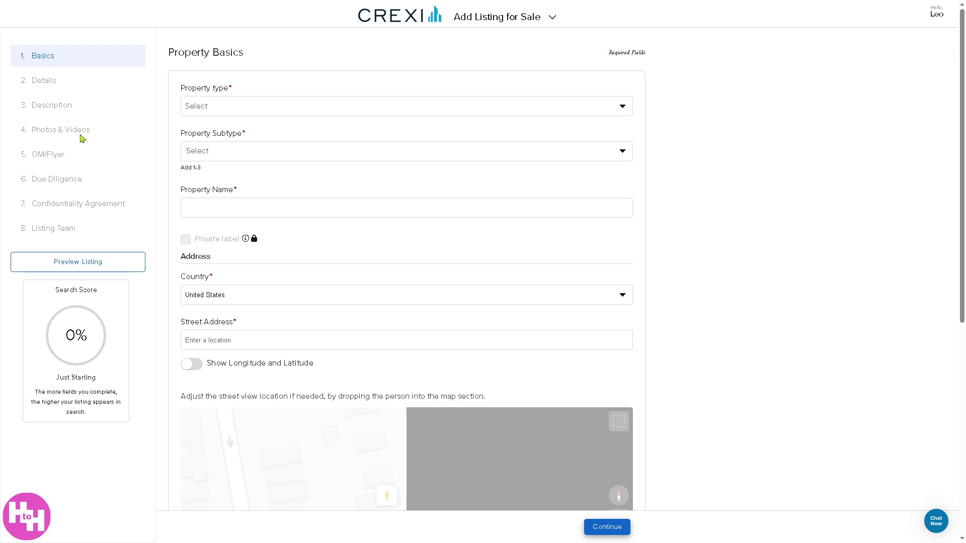
- Set the new listing's property type to Multifamily and its subtype to RV Park
click(274, 114)
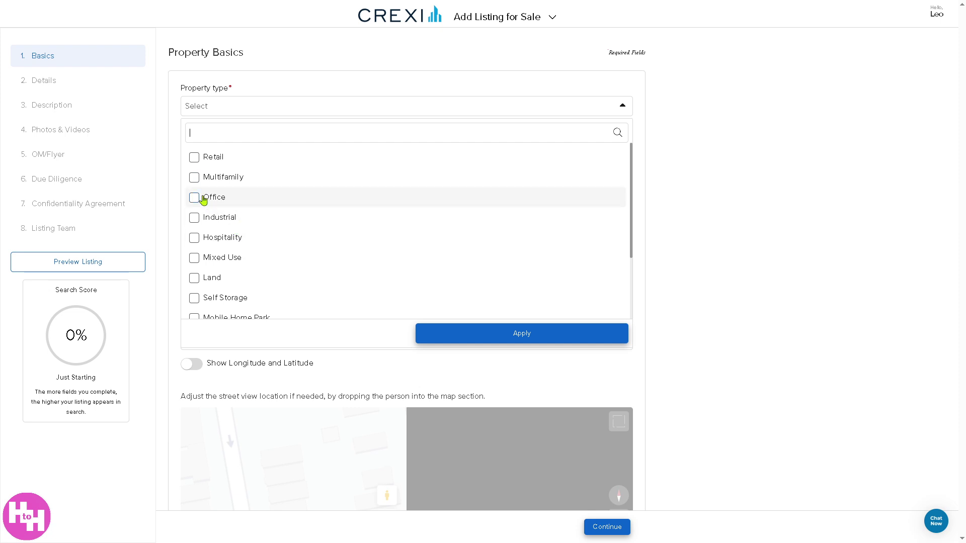
click(194, 179)
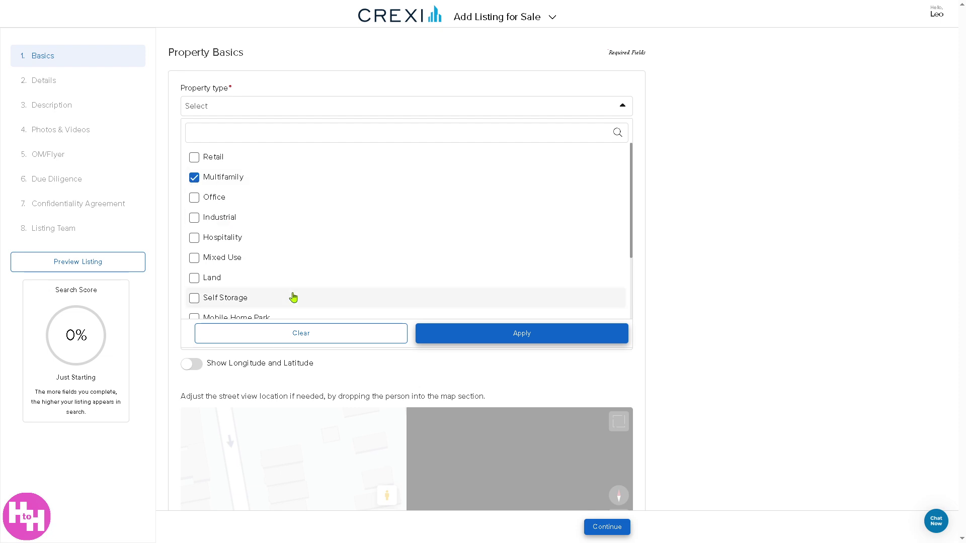
click(485, 335)
click(441, 155)
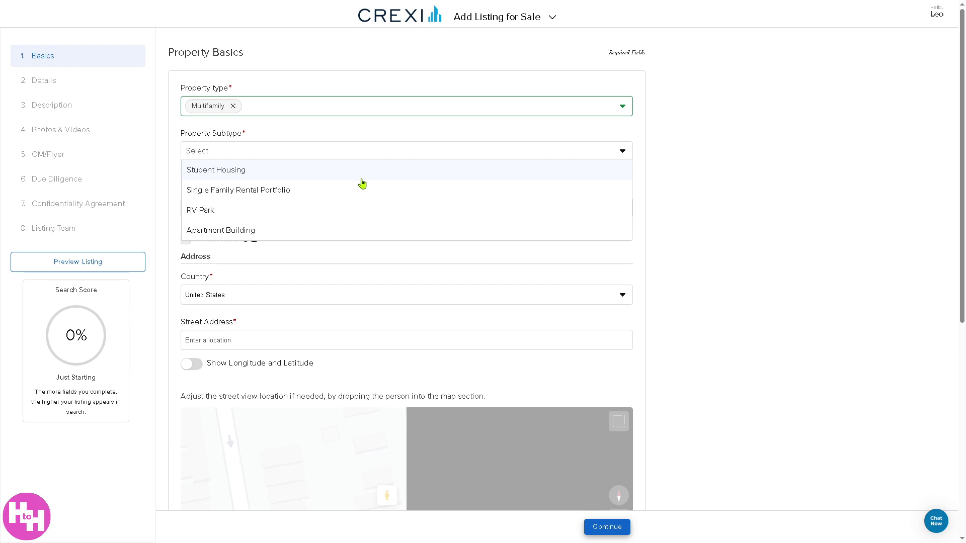
scroll(362, 183, down, 1)
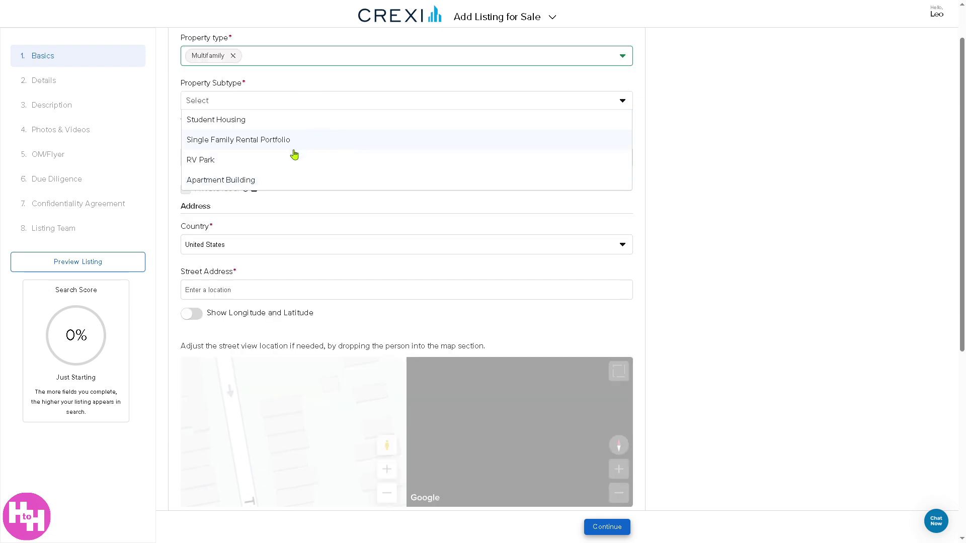
click(278, 159)
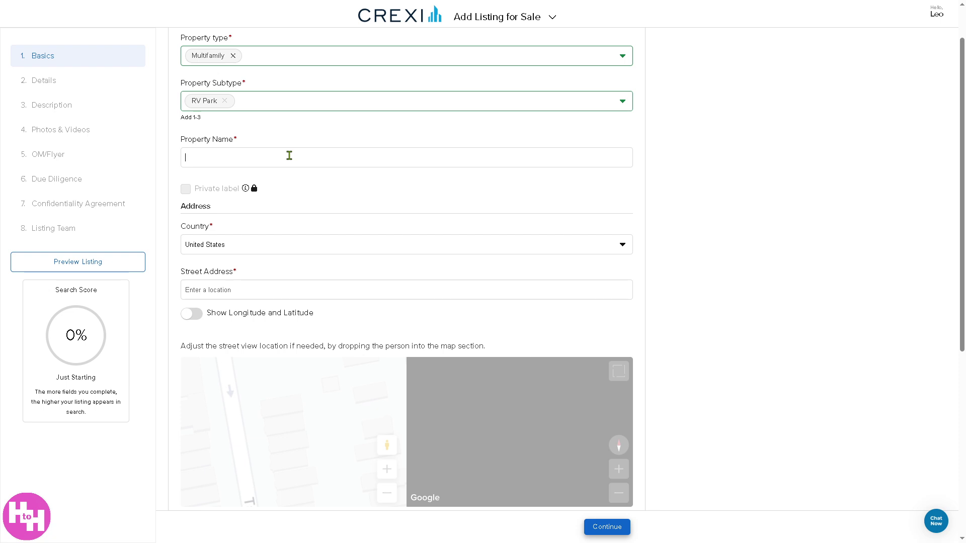
- Name the property "How to use CREXI and upgrade to PRO" and choose California from the street address suggestions
text(How to use CREXI and upgrade to PRO)
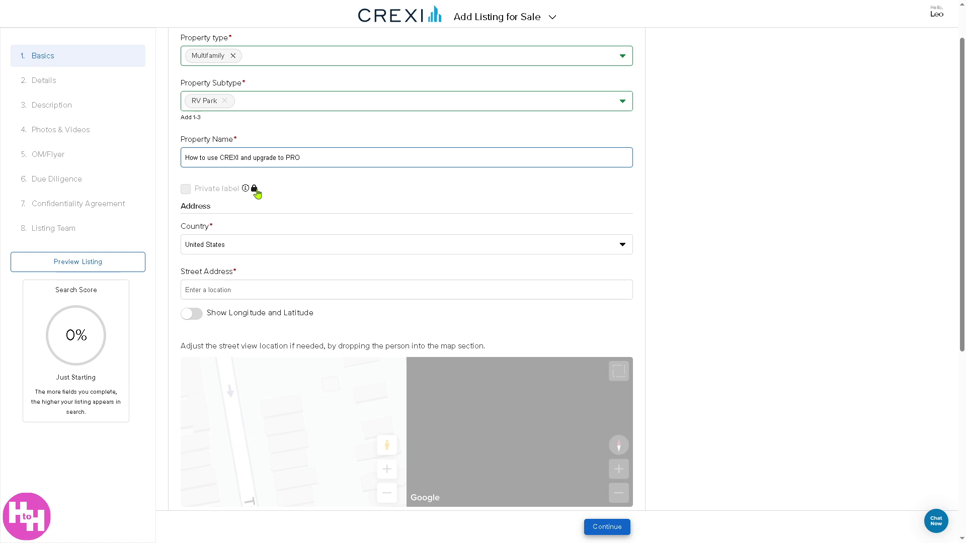
click(717, 222)
click(276, 290)
text(Calif)
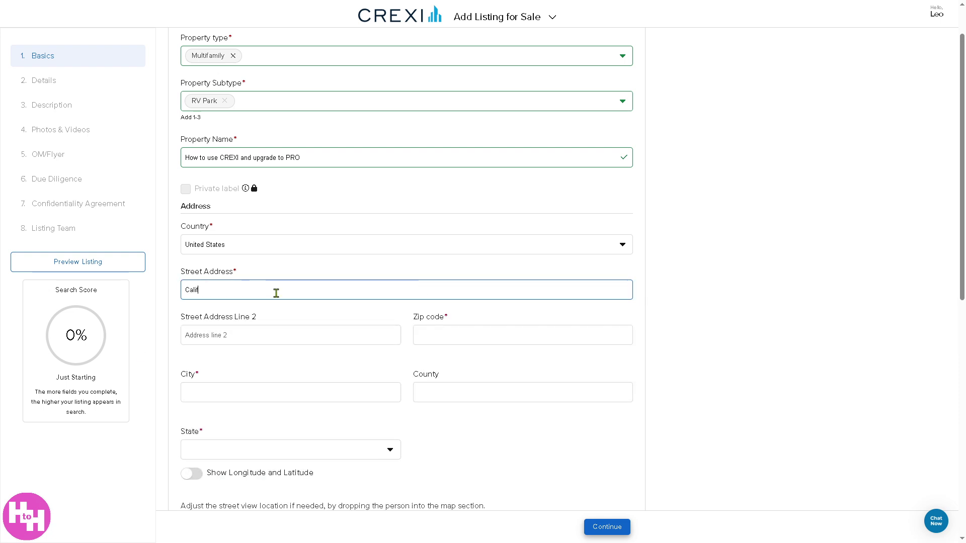
click(221, 323)
scroll(761, 265, up, 1)
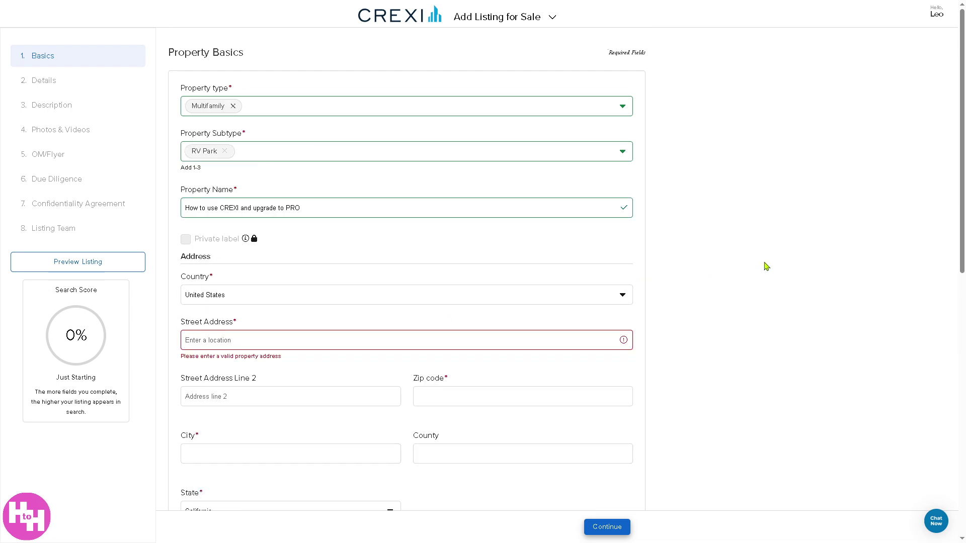
- Set the listing's asking price to $69,000 and the earnest money deposit to $69.69
scroll(785, 297, down, 3)
scroll(777, 308, down, 2)
scroll(798, 310, up, 2)
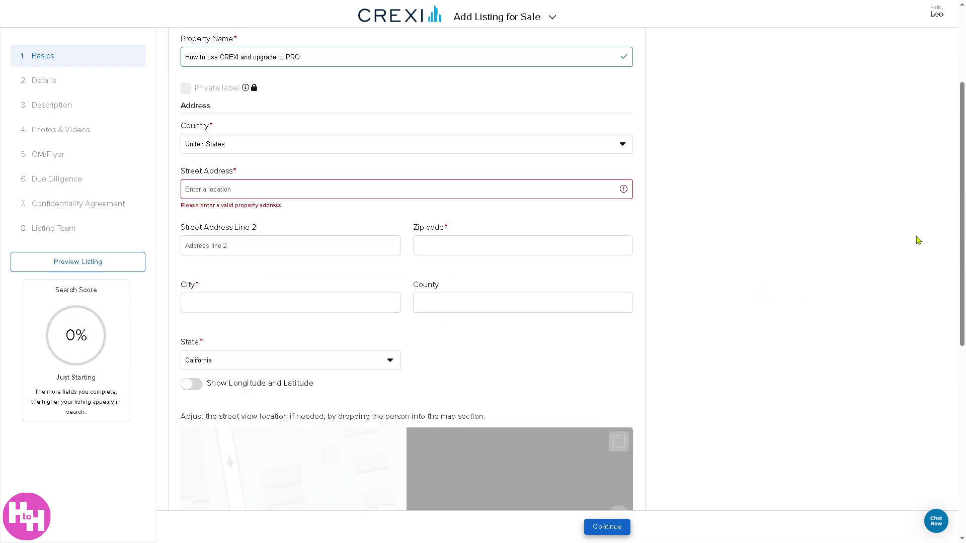
drag(961, 242, 960, 448)
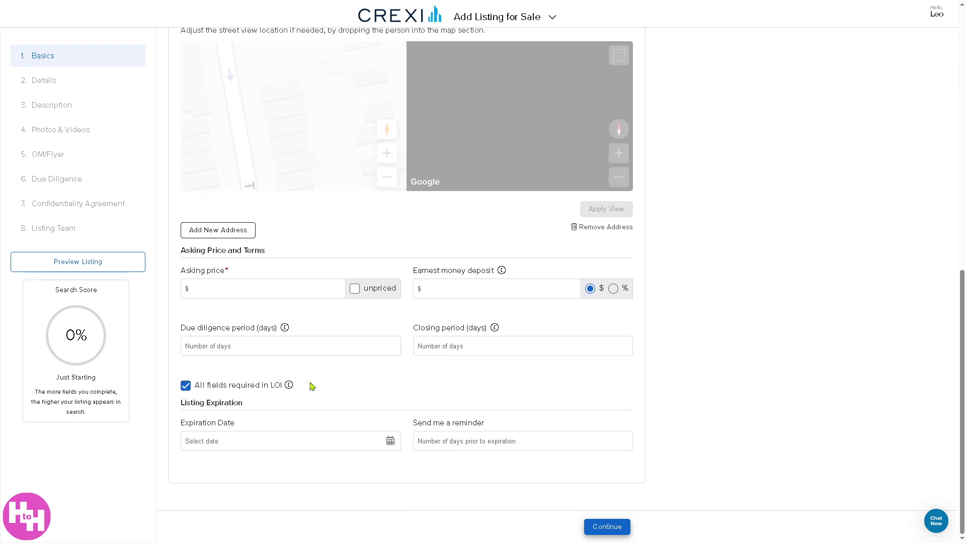
click(238, 291)
text(9)
key(BackSpace)
text(6)
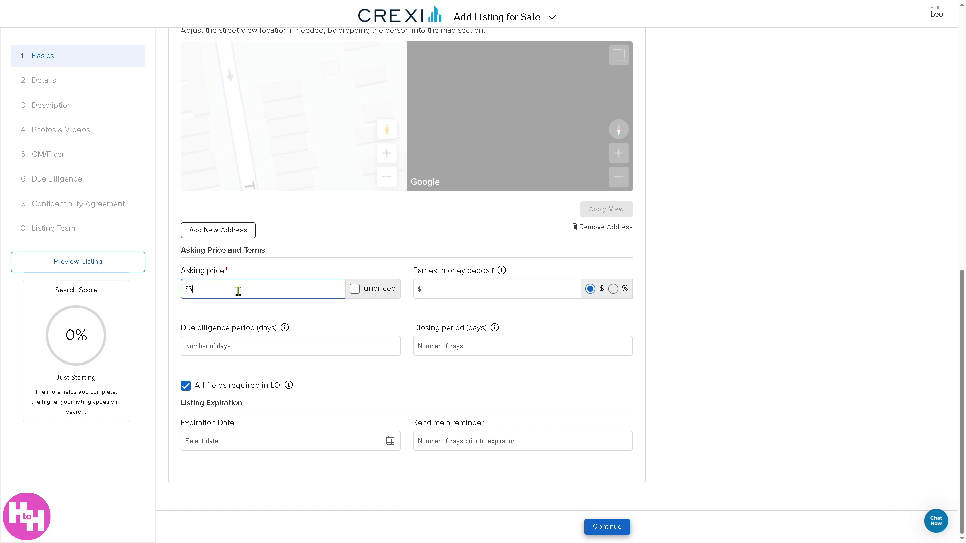
text(9,000)
click(440, 294)
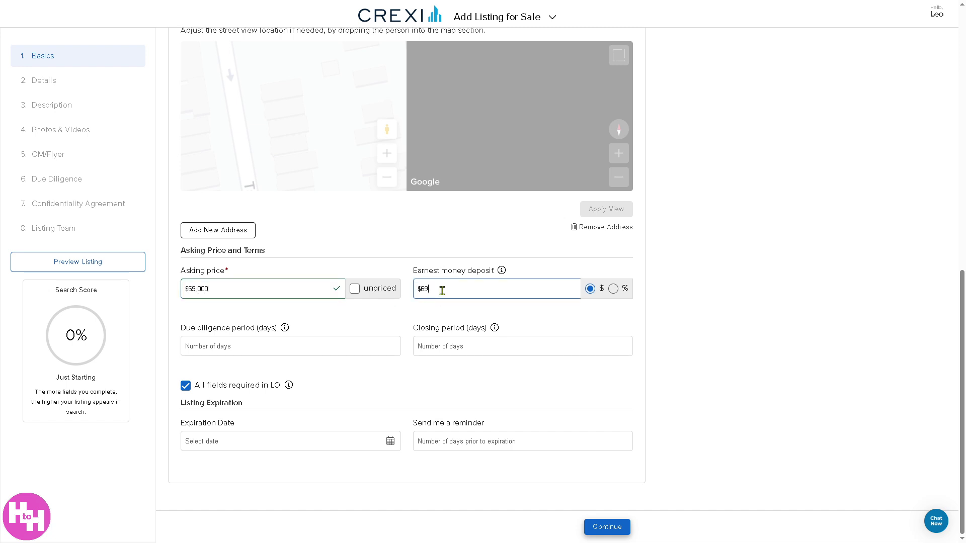
text(69.69)
- Set both the due diligence period and the closing period to 69 days
click(292, 350)
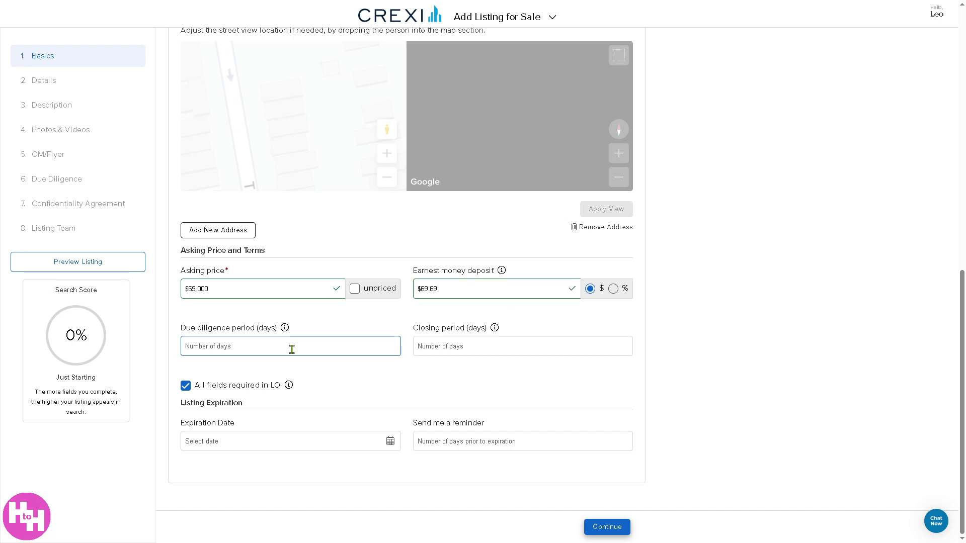
text(69)
click(476, 347)
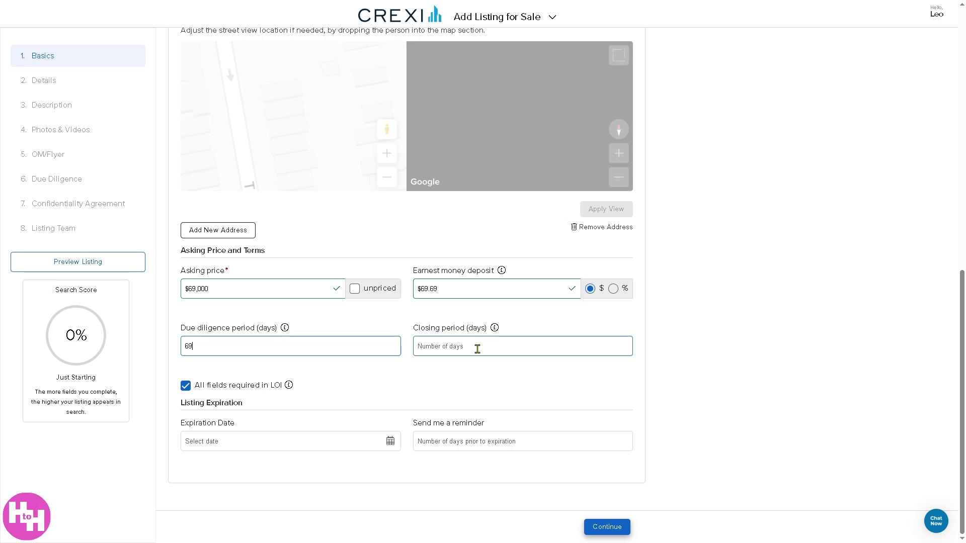
text(69)
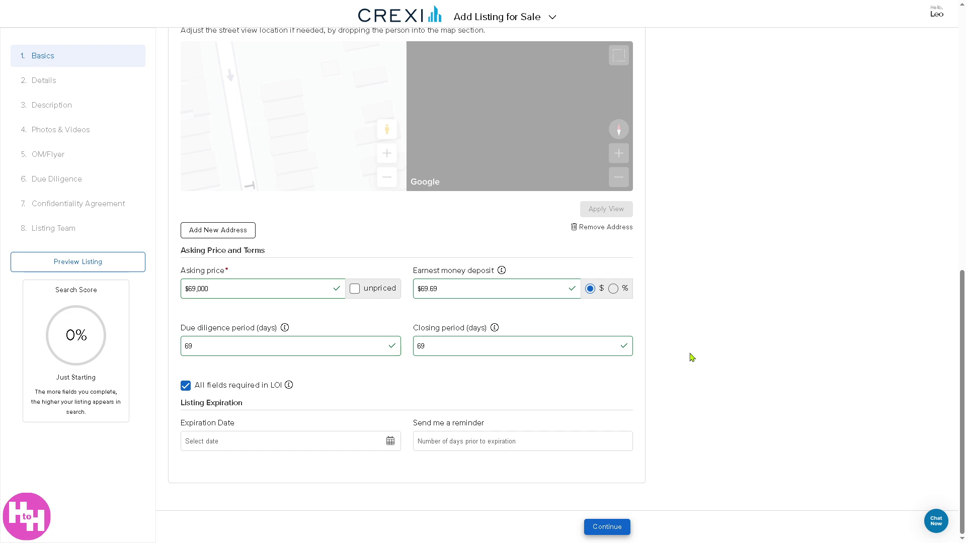
- Set the listing's expiration date to 3/30/2025 and try to continue past the property basics
click(340, 450)
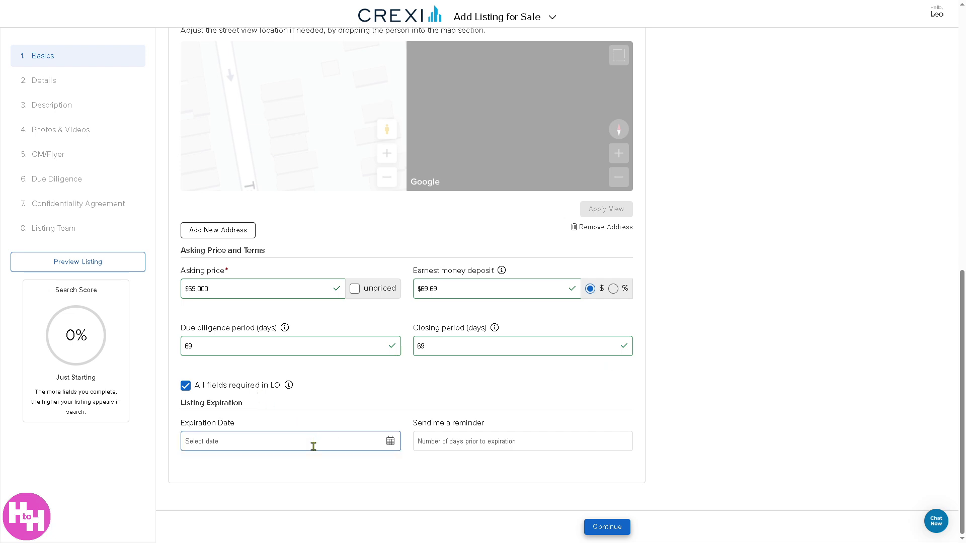
click(390, 441)
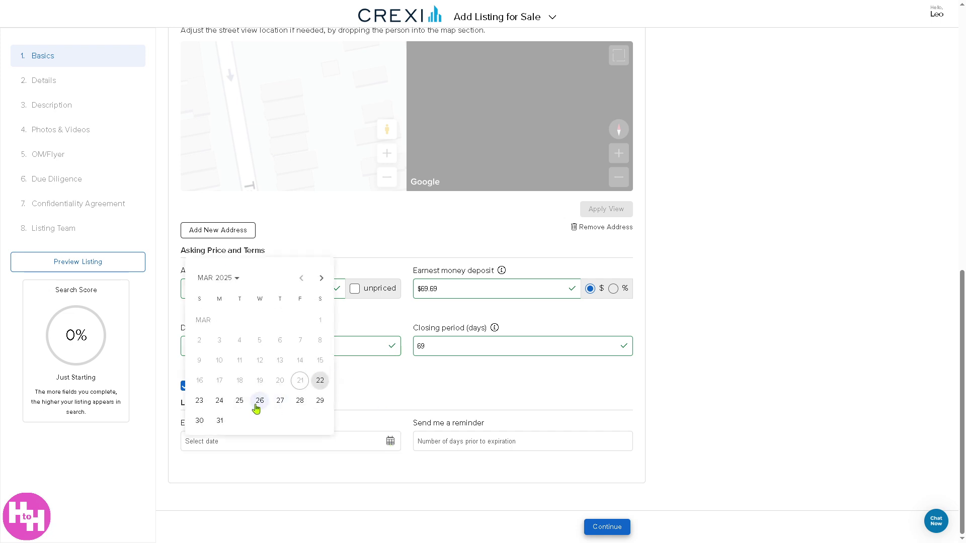
click(202, 424)
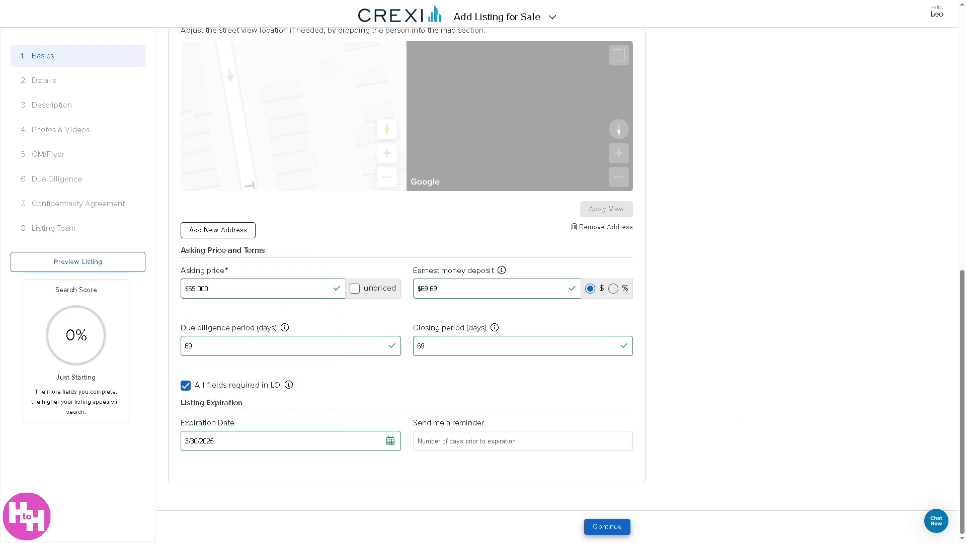
click(610, 521)
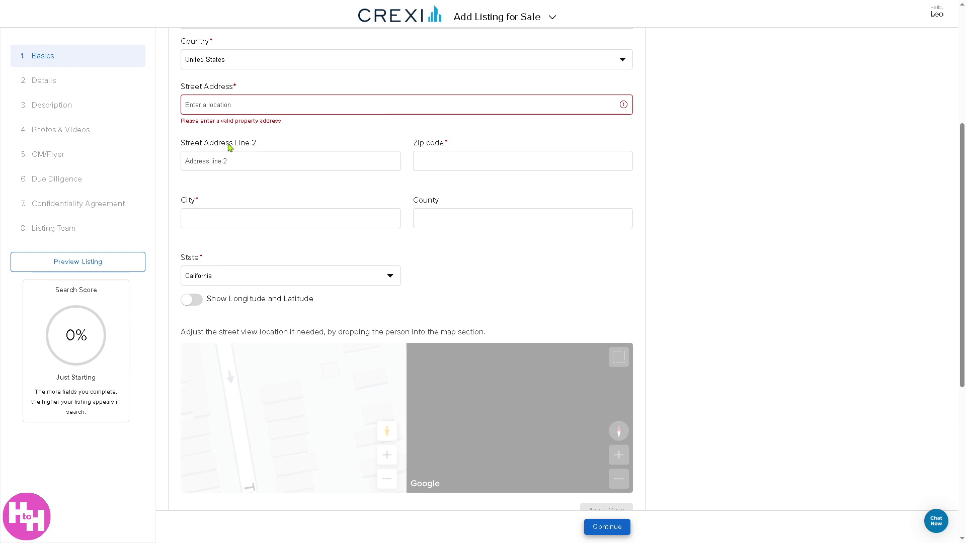
scroll(663, 432, down, 2)
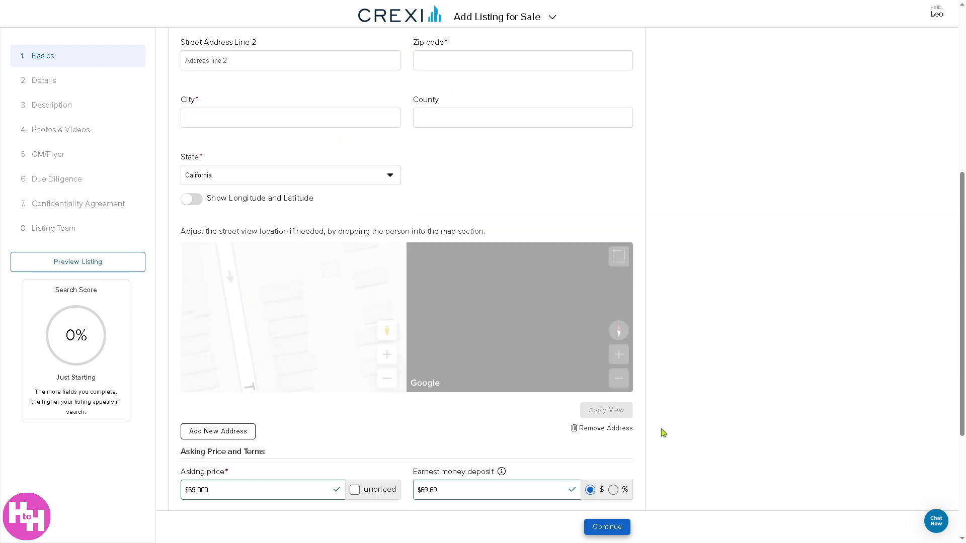
- Leave the unfinished for-sale listing form and browse the commercial properties for auction
scroll(663, 433, down, 2)
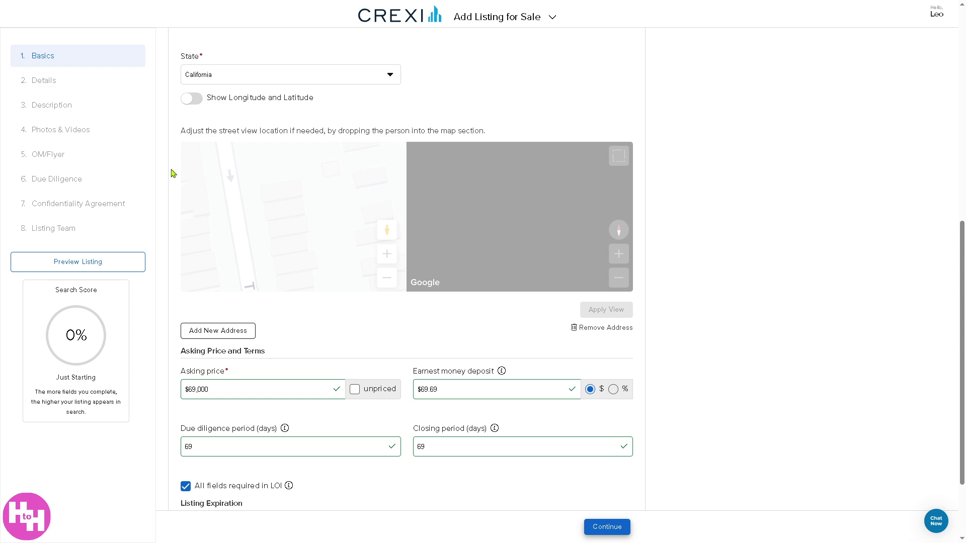
key(alt+Left)
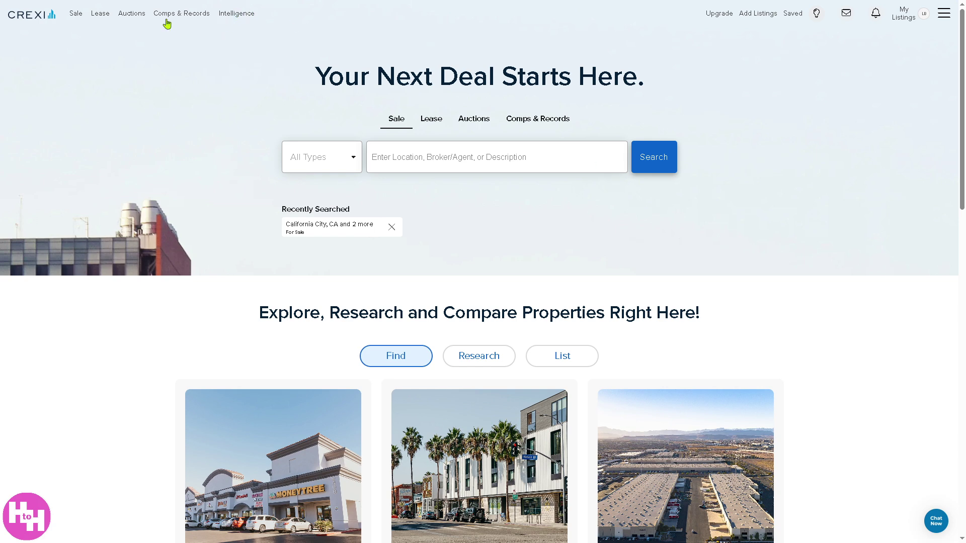
click(133, 15)
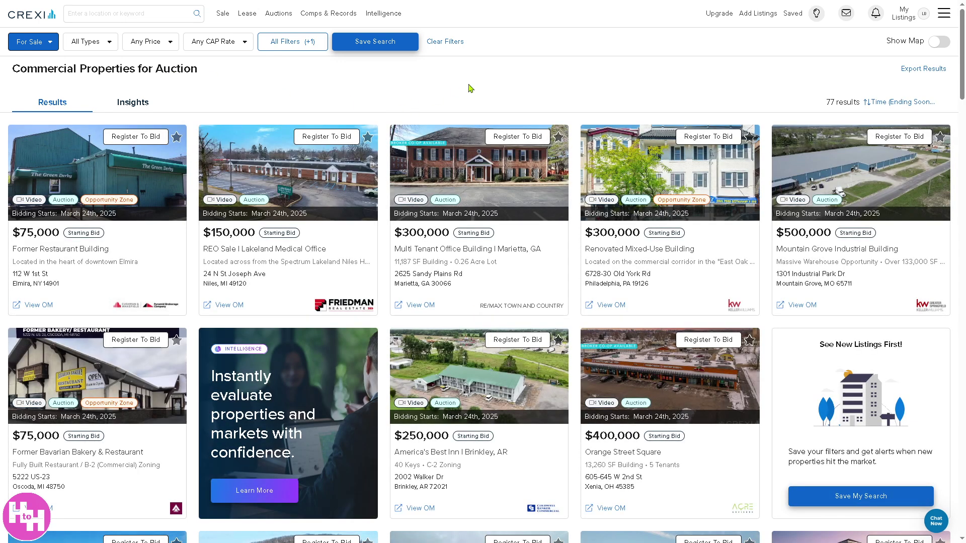
- View the Comps & Records property results with their map, and open the Crexi Intelligence overview page
click(326, 15)
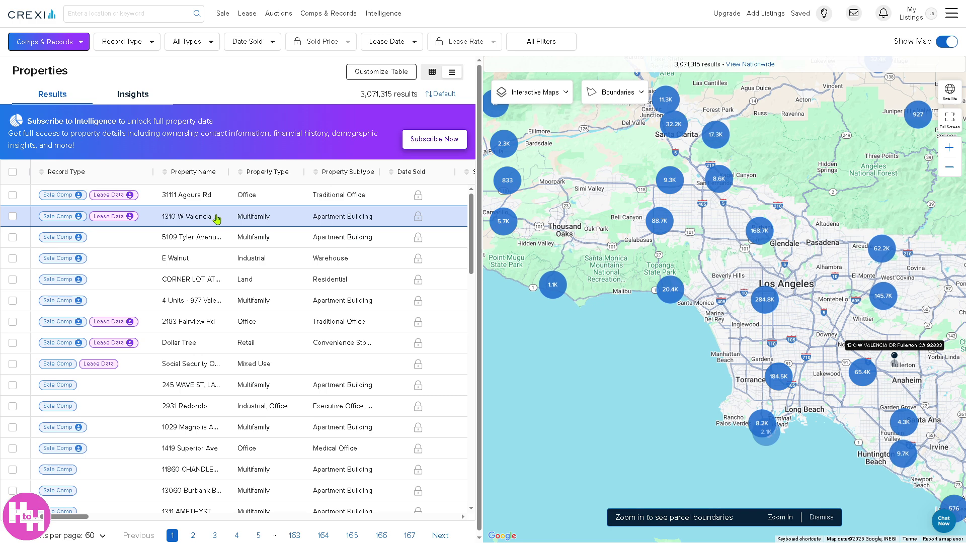
mouse_move(380, 19)
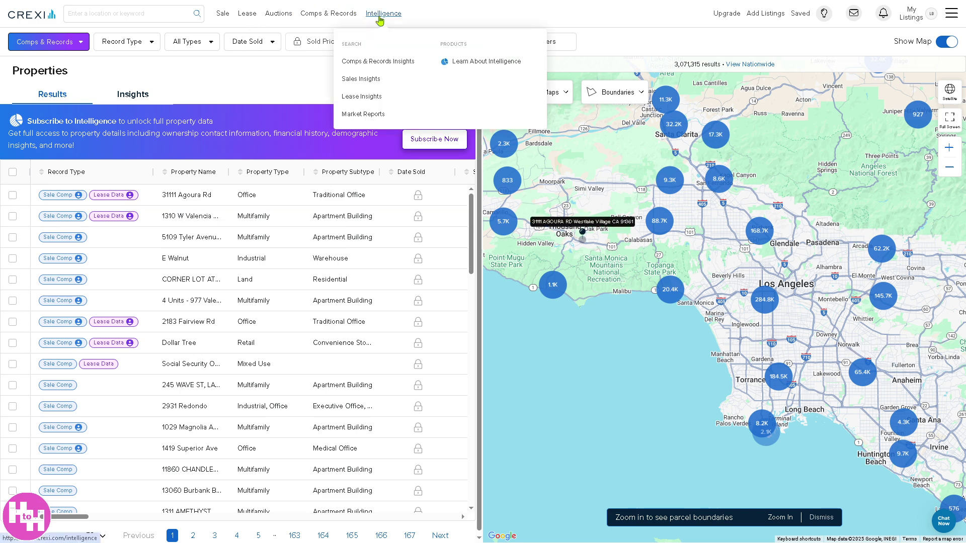
click(378, 19)
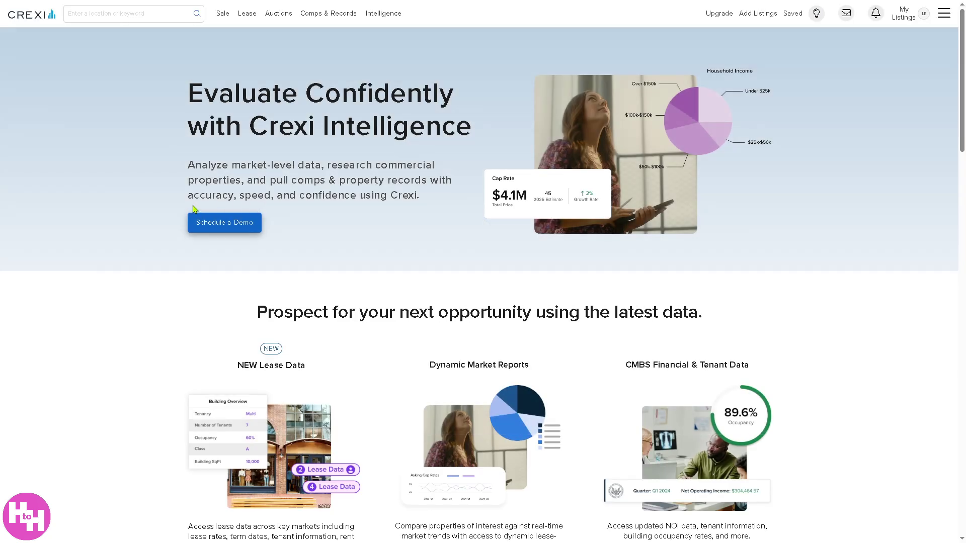
- Start an account upgrade and choose Upgrade to PRO to open its demo request form
click(715, 15)
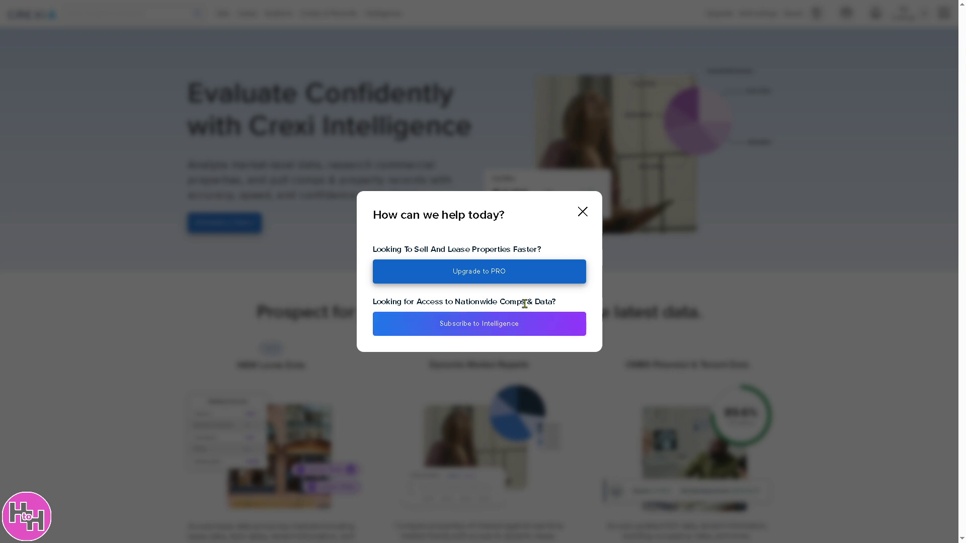
click(502, 274)
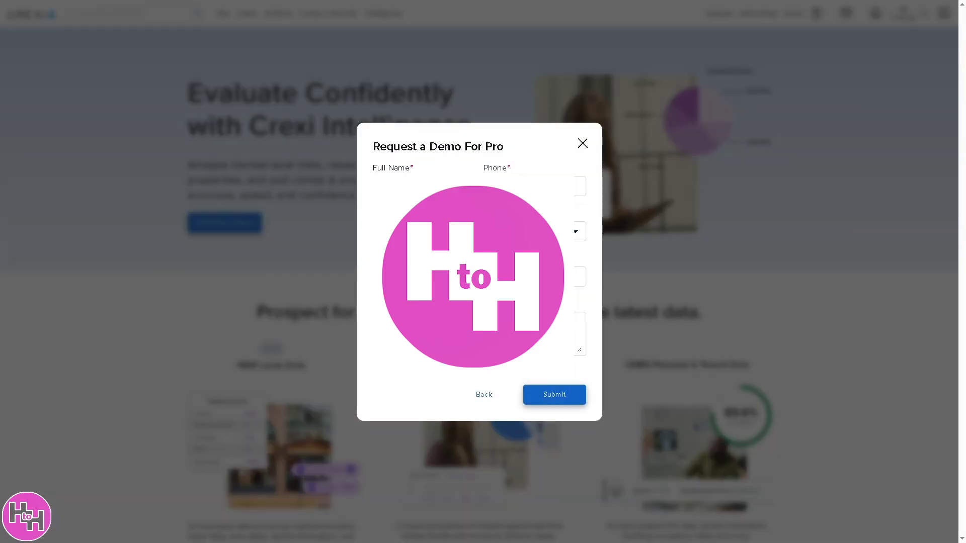